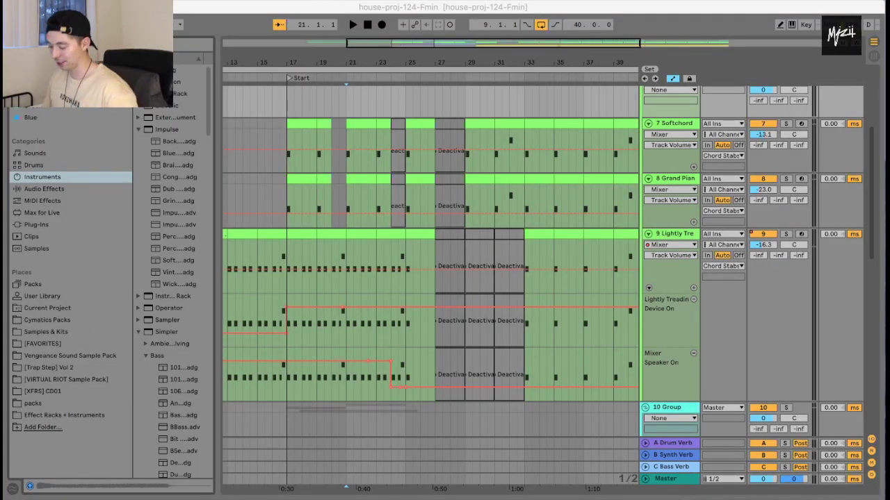
- Play the house-proj-124-Fmin arrangement from bar 21
{"action": "key", "text": "space"}
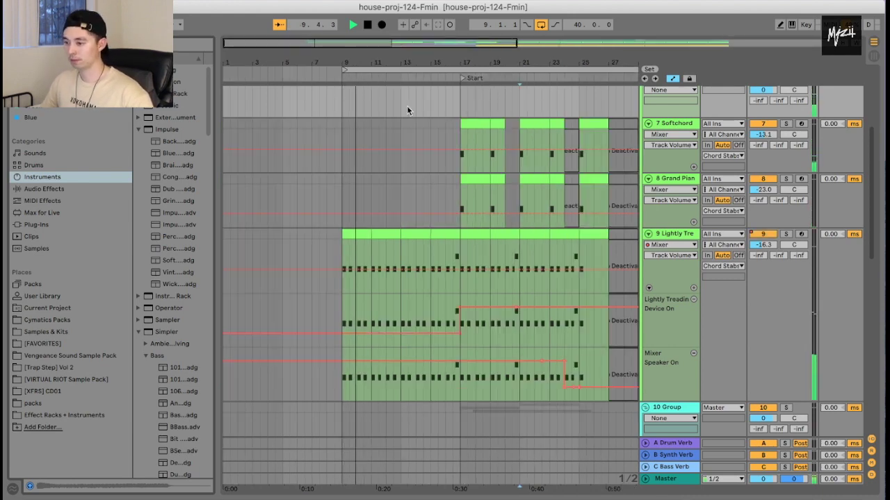
- Stop the arrangement playback to bring up the 909 Core Kit drum track
{"action": "key", "text": "space"}
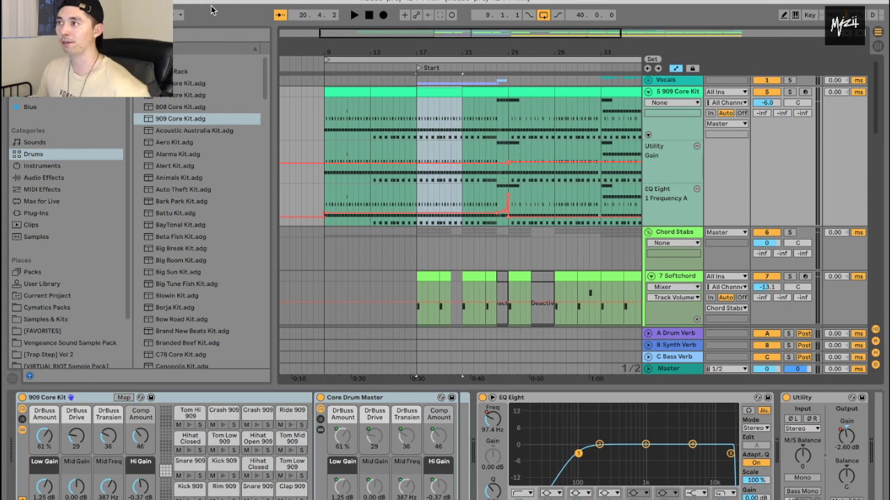
- Zoom the arrangement in on the 909 Core Kit drum clips around bar 19
{"action": "left_click_drag", "start_coordinate": [417, 46], "coordinate": [400, 60]}
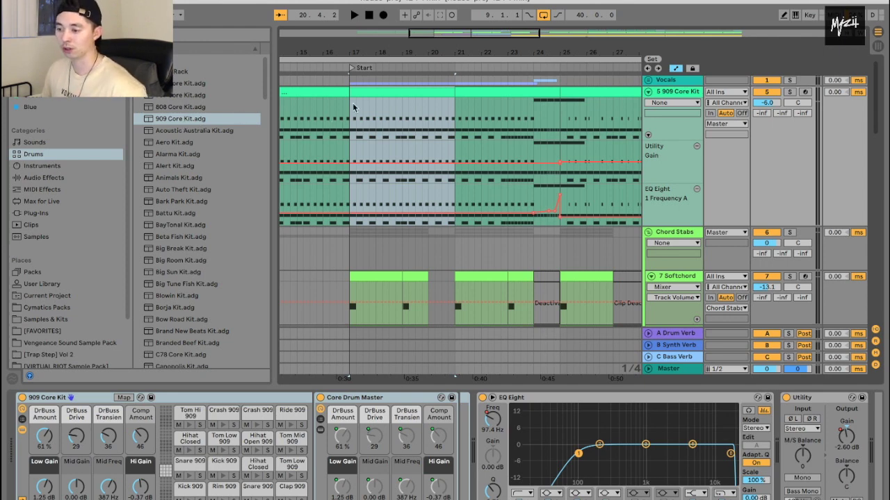
{"action": "left_click_drag", "start_coordinate": [400, 52], "coordinate": [406, 79]}
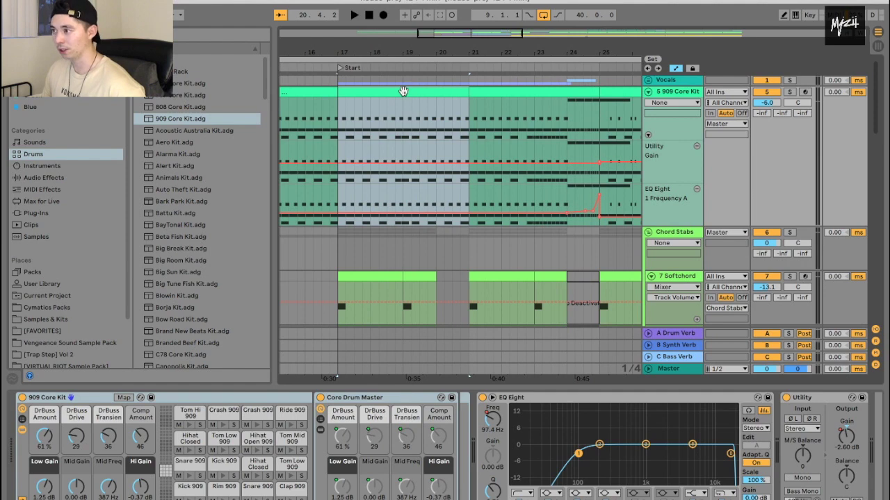
- Open and play the 909 Core Kit clip, selecting all Hihat Closed 909 notes
{"action": "double_click", "coordinate": [404, 91]}
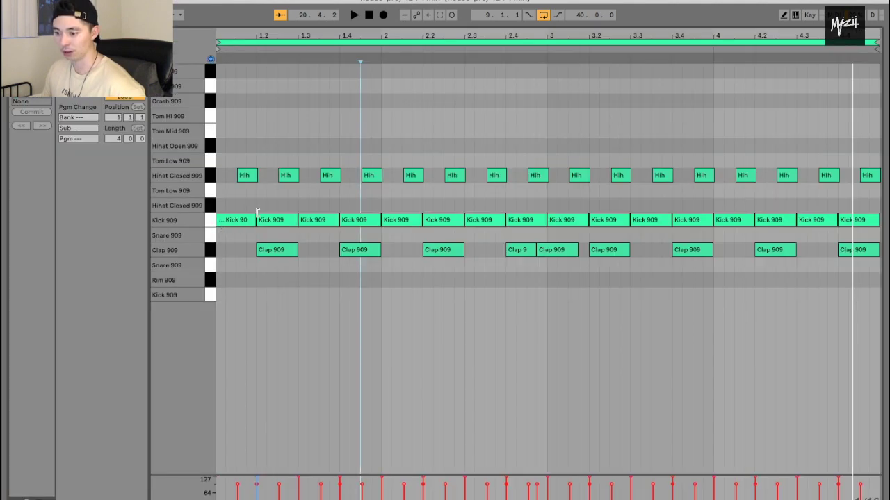
{"action": "key", "text": "space"}
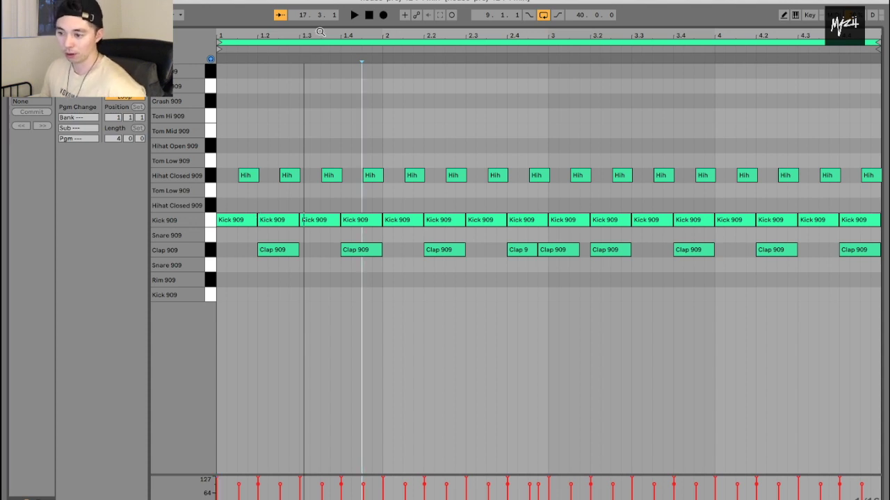
{"action": "left_click_drag", "start_coordinate": [336, 24], "coordinate": [337, 54]}
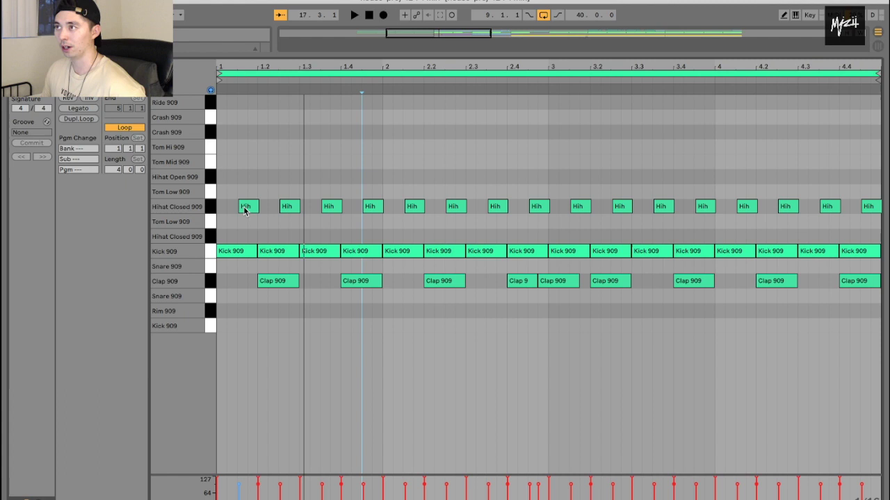
{"action": "left_click", "coordinate": [210, 207]}
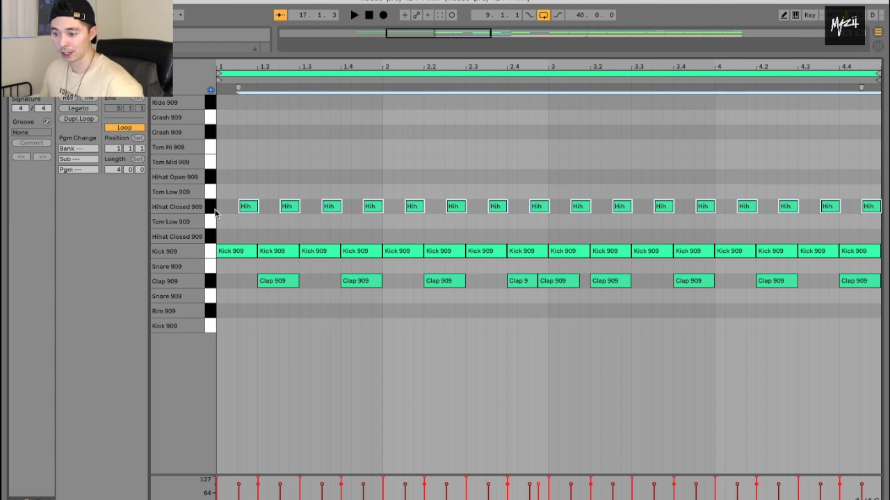
- Zoom around the clip's first beats, then select the Clap 909 notes at 1.2 and 1.4
{"action": "key", "text": "plus"}
{"action": "key", "text": "plus"}
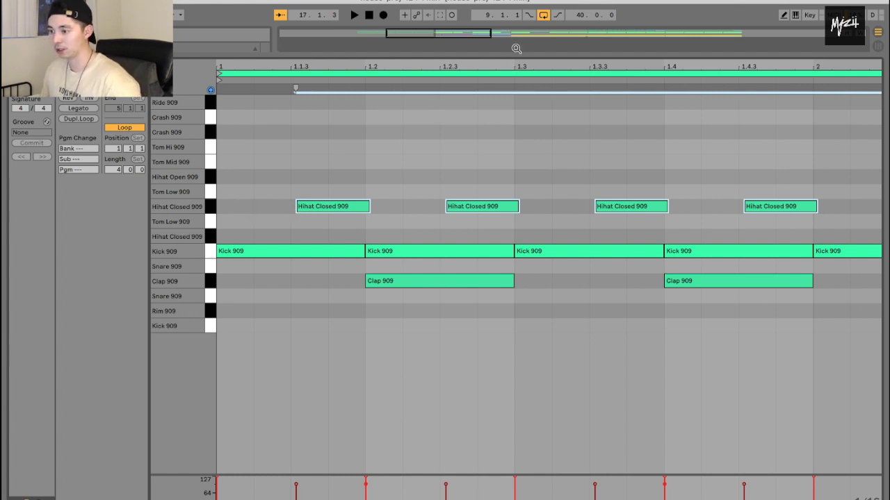
{"action": "left_click_drag", "start_coordinate": [506, 53], "coordinate": [506, 55]}
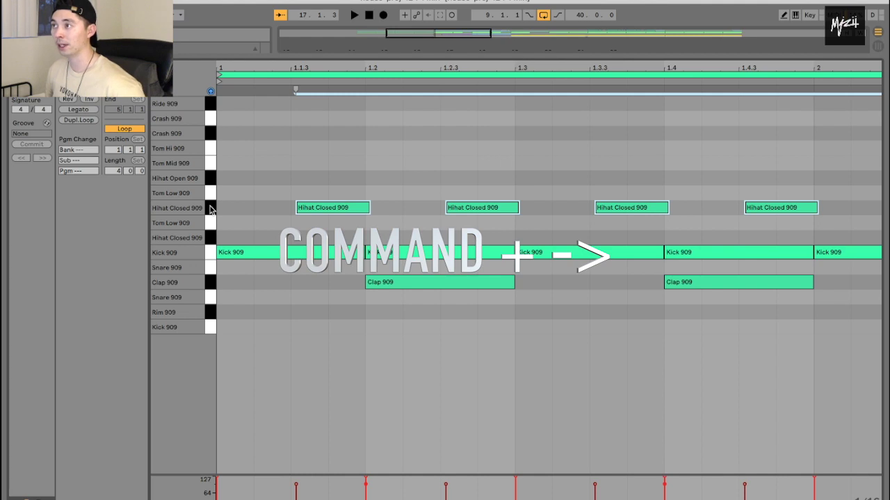
{"action": "key", "text": "super+Right"}
{"action": "key", "text": "super+Left"}
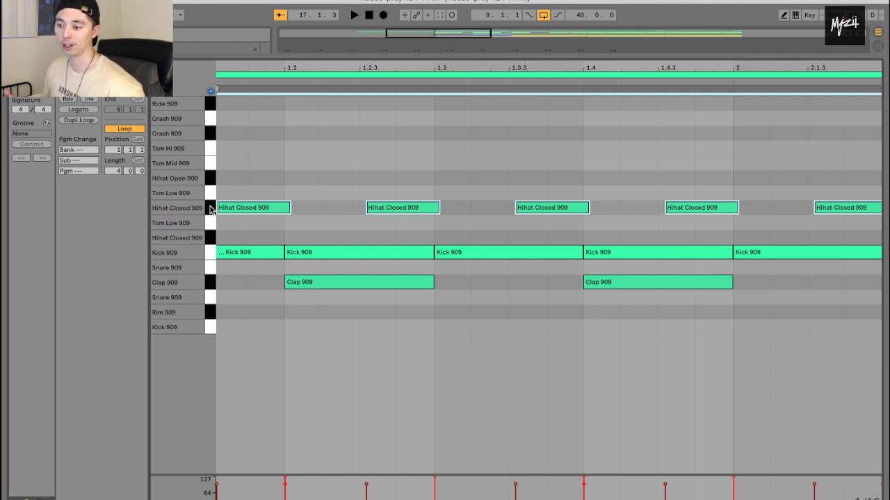
{"action": "double_click", "coordinate": [308, 52]}
{"action": "left_click", "coordinate": [272, 279]}
{"action": "left_click", "coordinate": [369, 283]}
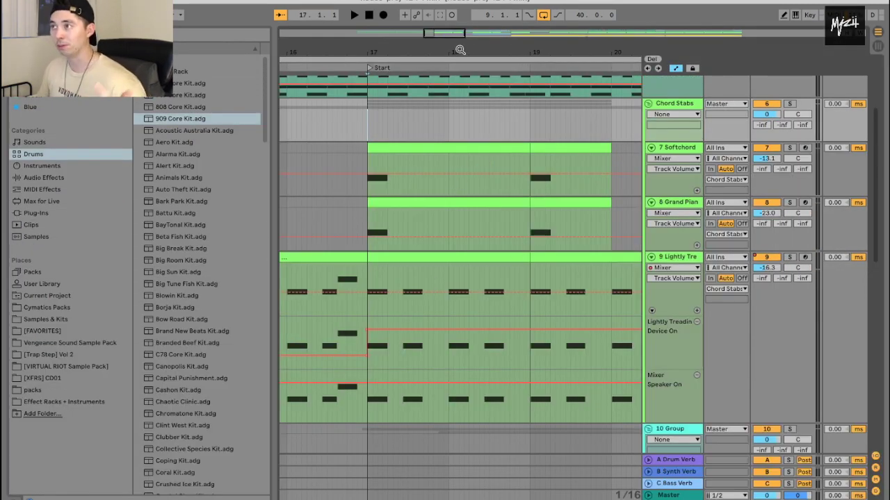
- View the Softchord, Grand Piano and Lightly Treading device chains around bar 17
{"action": "left_click_drag", "start_coordinate": [412, 45], "coordinate": [411, 52]}
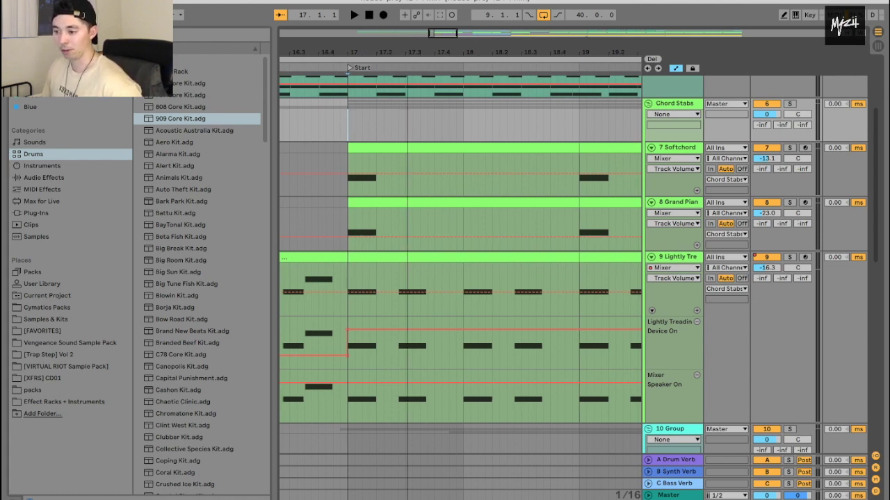
{"action": "scroll", "coordinate": [486, 105], "scroll_direction": "right", "scroll_amount": 1}
{"action": "double_click", "coordinate": [661, 160]}
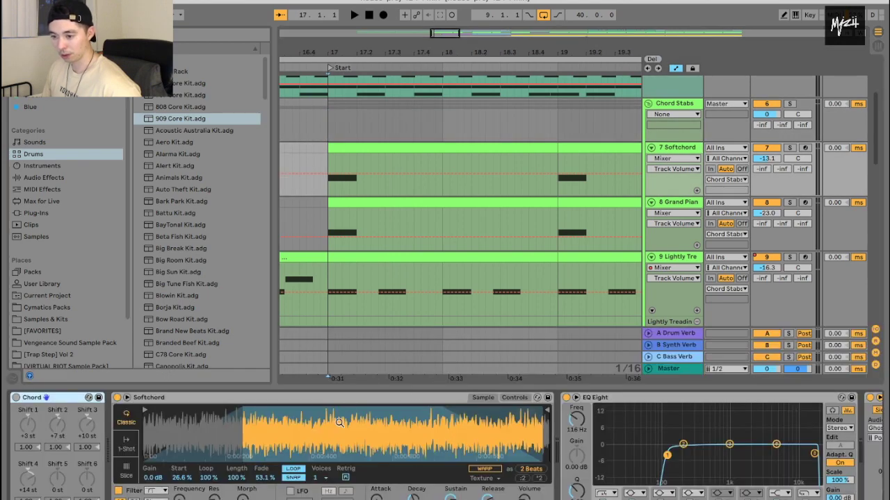
{"action": "left_click", "coordinate": [673, 203]}
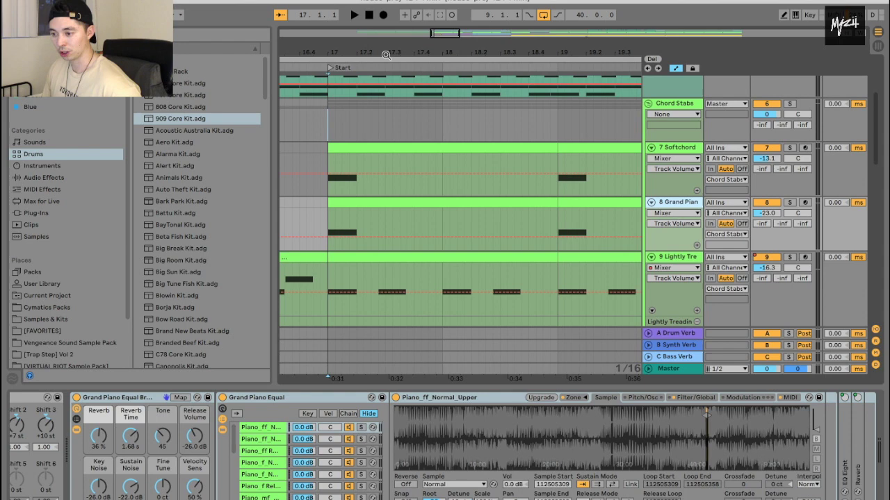
{"action": "left_click_drag", "start_coordinate": [387, 55], "coordinate": [386, 53]}
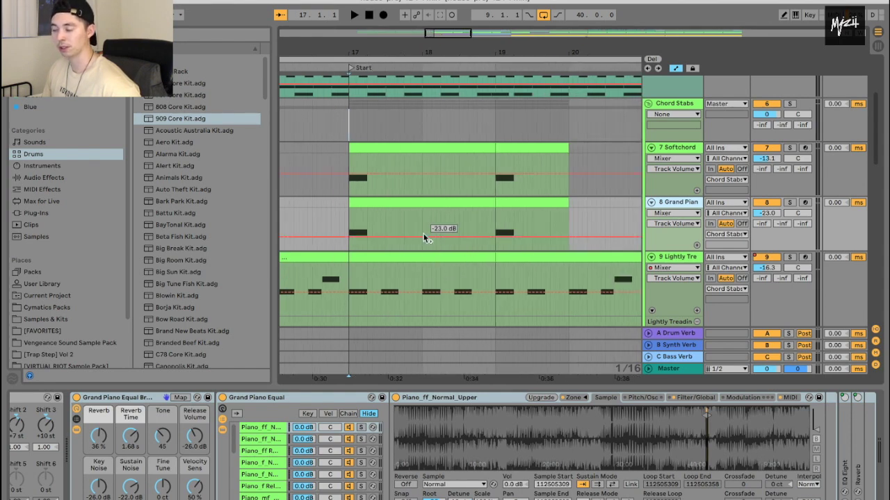
{"action": "left_click", "coordinate": [673, 259]}
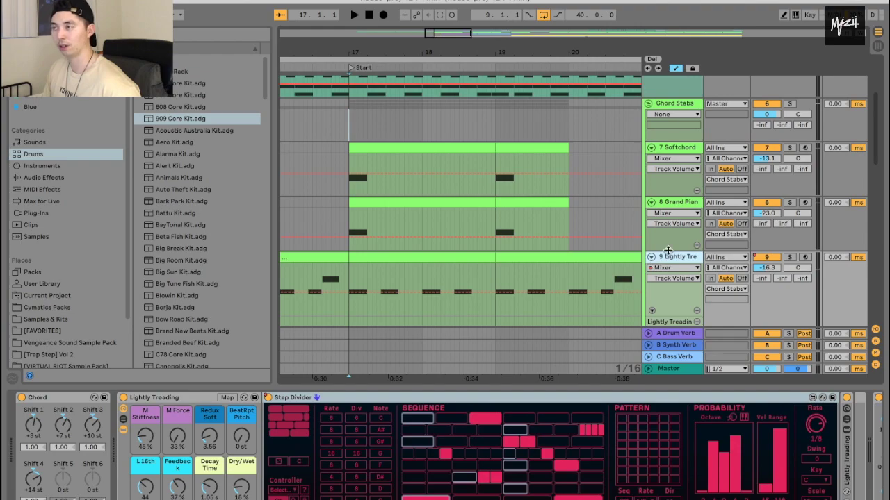
{"action": "left_click", "coordinate": [455, 56]}
{"action": "left_click_drag", "start_coordinate": [454, 55], "coordinate": [486, 53]}
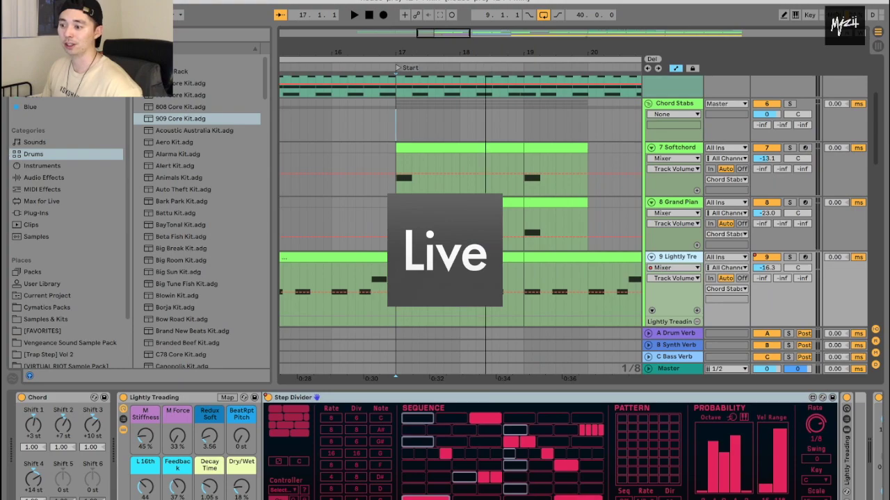
{"action": "left_click_drag", "start_coordinate": [486, 53], "coordinate": [484, 52]}
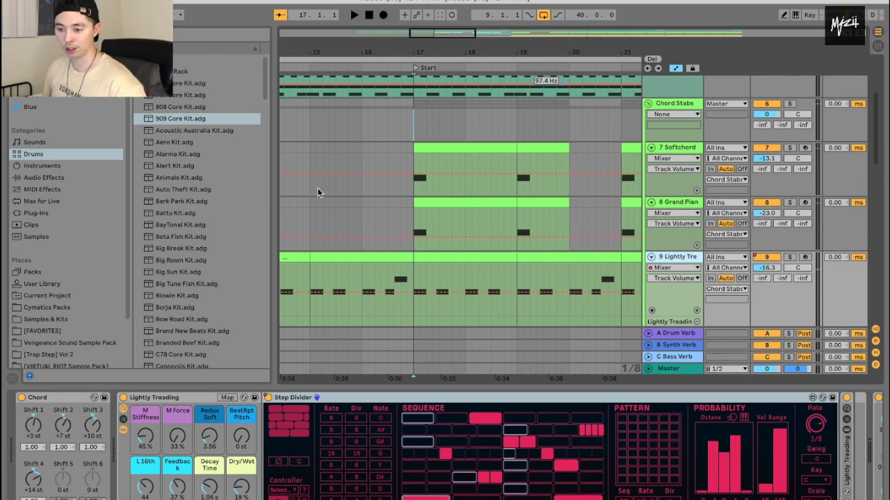
- List the stock instruments in the browser and expand the Impulse presets
{"action": "left_click", "coordinate": [42, 157]}
{"action": "left_click", "coordinate": [44, 168]}
{"action": "key", "text": "Right"}
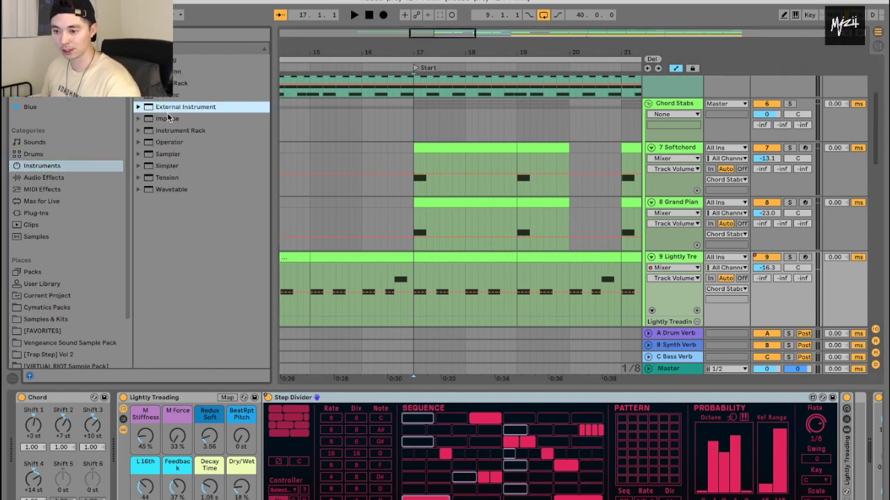
{"action": "key", "text": "Down"}
{"action": "key", "text": "Right"}
- Browse the Operator presets, then hide the device view to enlarge the arrangement
{"action": "key", "text": "Down"}
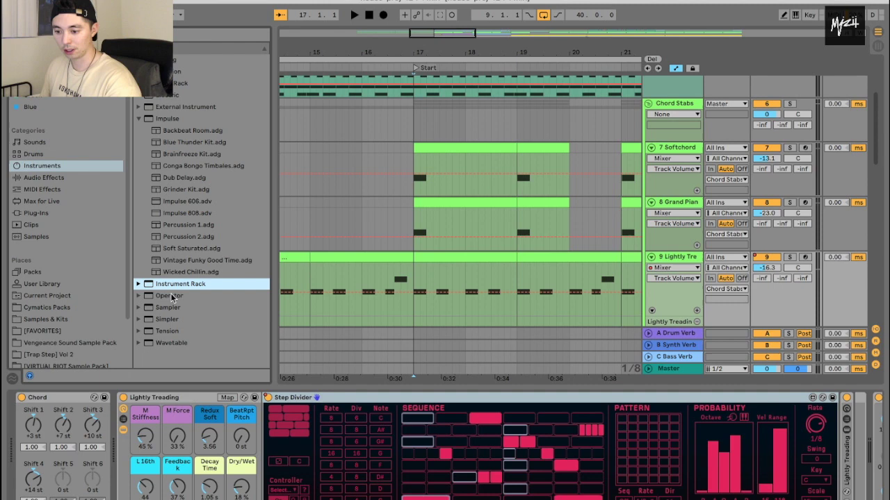
{"action": "key", "text": "Down"}
{"action": "key", "text": "Right"}
{"action": "key", "text": "Down"}
{"action": "left_click", "coordinate": [173, 144]}
{"action": "key", "text": "Left"}
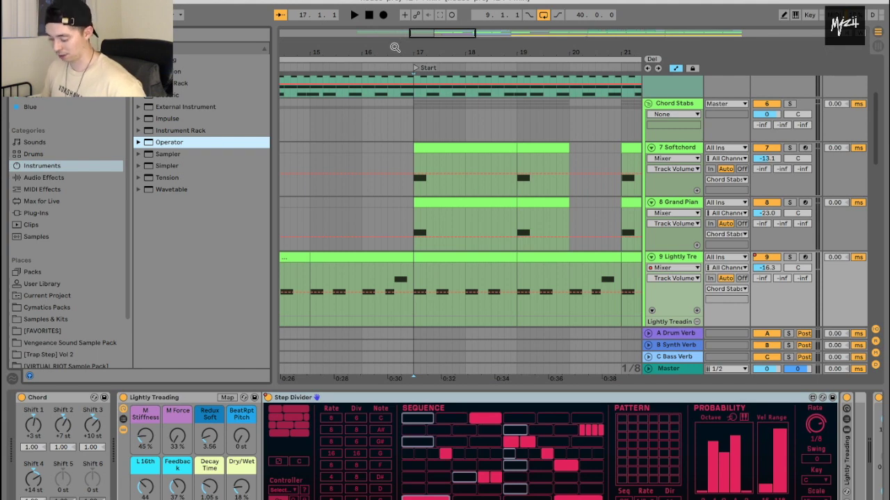
{"action": "key", "text": "ctrl+alt+l"}
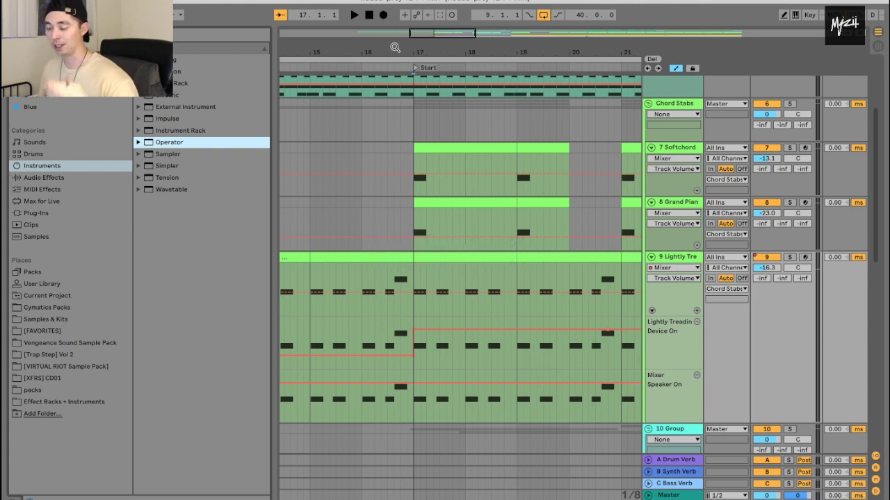
{"action": "left_click_drag", "start_coordinate": [395, 49], "coordinate": [396, 31]}
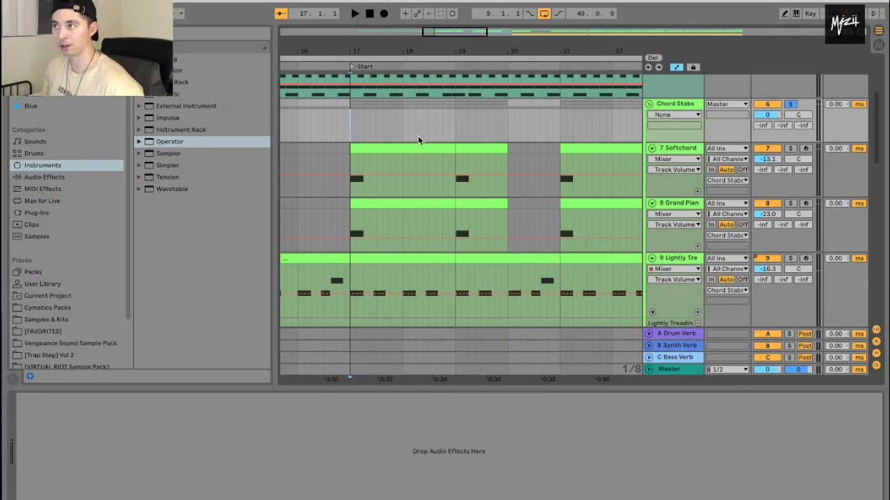
- Select the Chord MIDI effect in the browser and check the Grand Piano track's Chord device
{"action": "left_click", "coordinate": [53, 192]}
{"action": "left_click", "coordinate": [186, 71]}
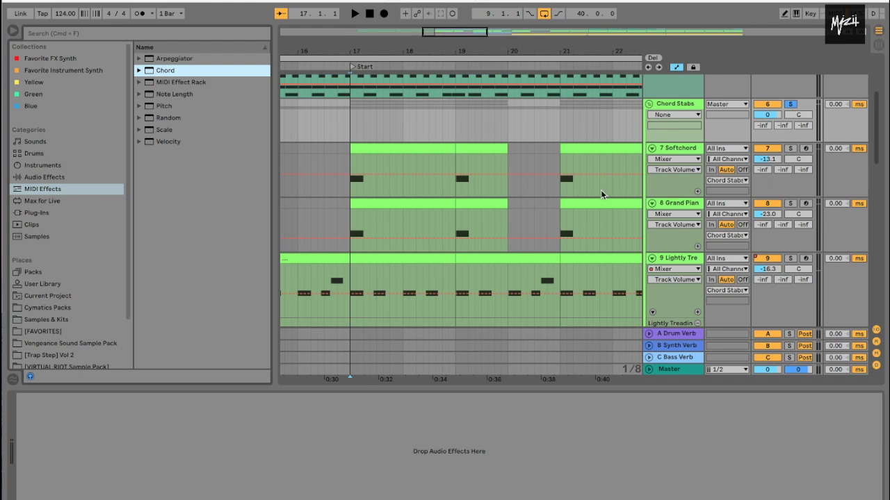
{"action": "left_click", "coordinate": [666, 205]}
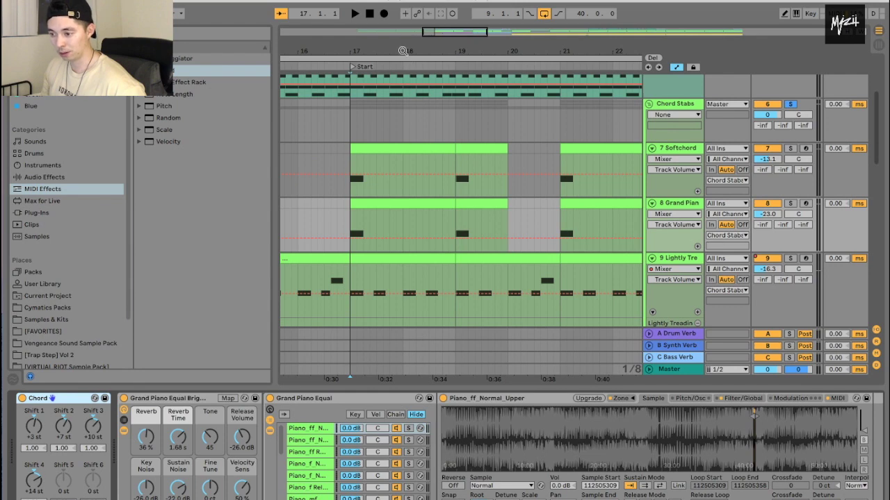
{"action": "left_click_drag", "start_coordinate": [405, 55], "coordinate": [396, 54]}
{"action": "key", "text": "ctrl+alt+l"}
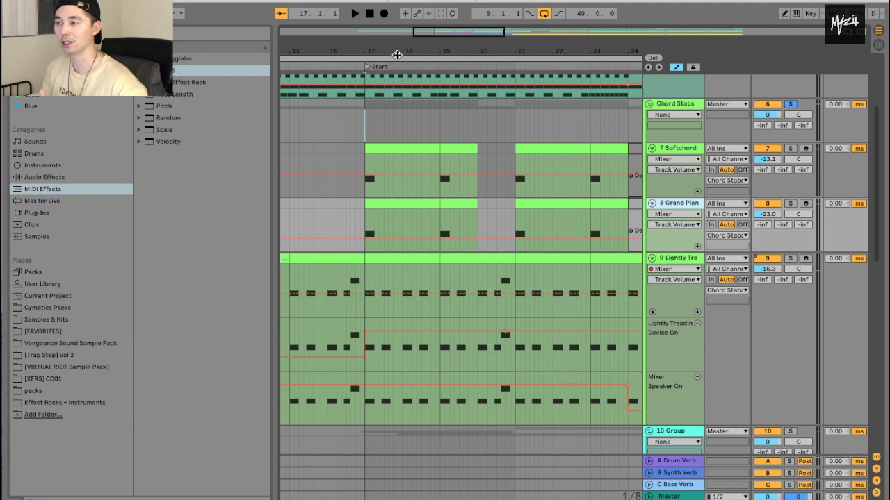
- Open the Lightly Treading clip at bars 15–17 and place the start point near bar 16
{"action": "left_click_drag", "start_coordinate": [323, 53], "coordinate": [480, 317]}
{"action": "double_click", "coordinate": [453, 258]}
{"action": "left_click", "coordinate": [584, 389]}
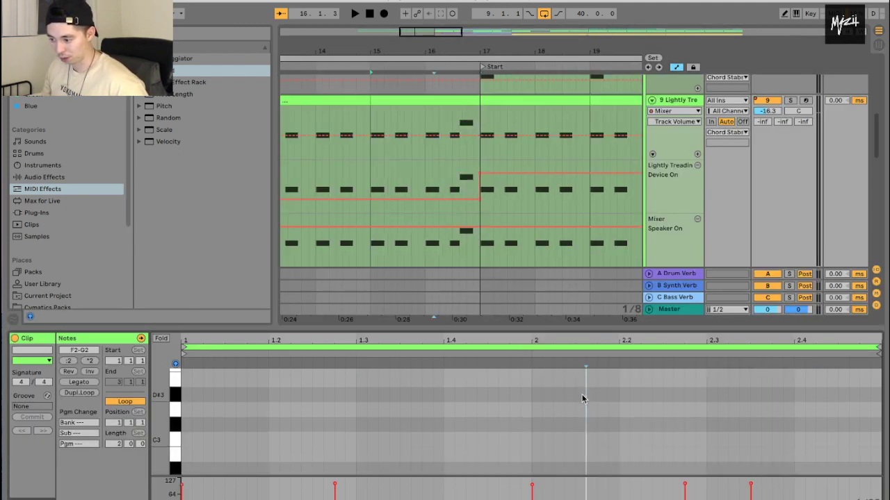
{"action": "scroll", "coordinate": [557, 406], "scroll_direction": "down", "scroll_amount": 5}
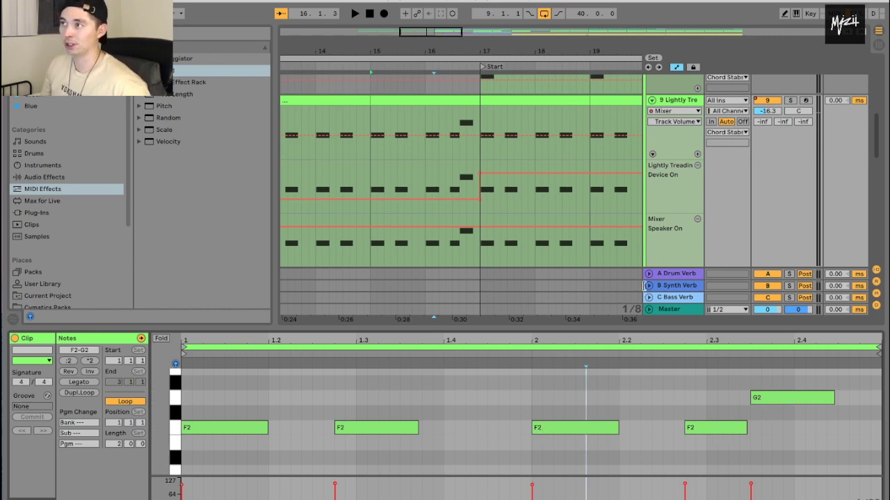
{"action": "left_click", "coordinate": [453, 128]}
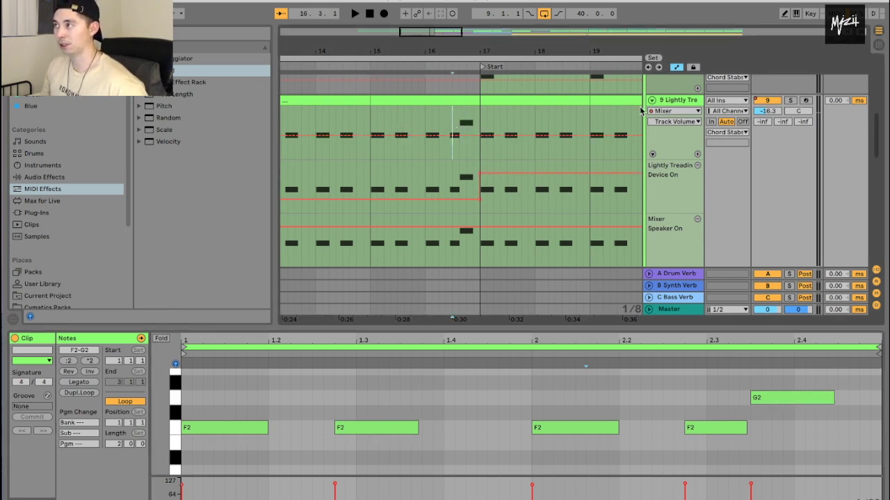
- Solo the Lightly Treading track and play it from bar 15, then stop
{"action": "left_click", "coordinate": [789, 100]}
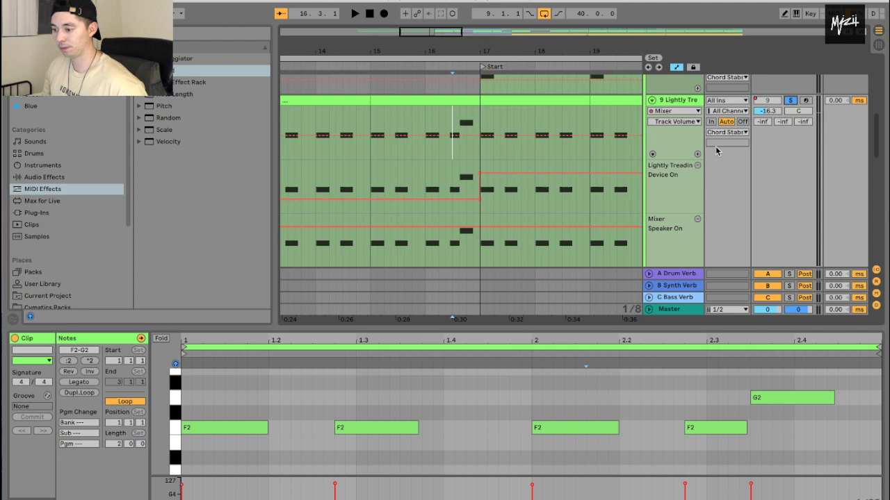
{"action": "key", "text": "space"}
{"action": "key", "text": "space"}
{"action": "left_click", "coordinate": [361, 159]}
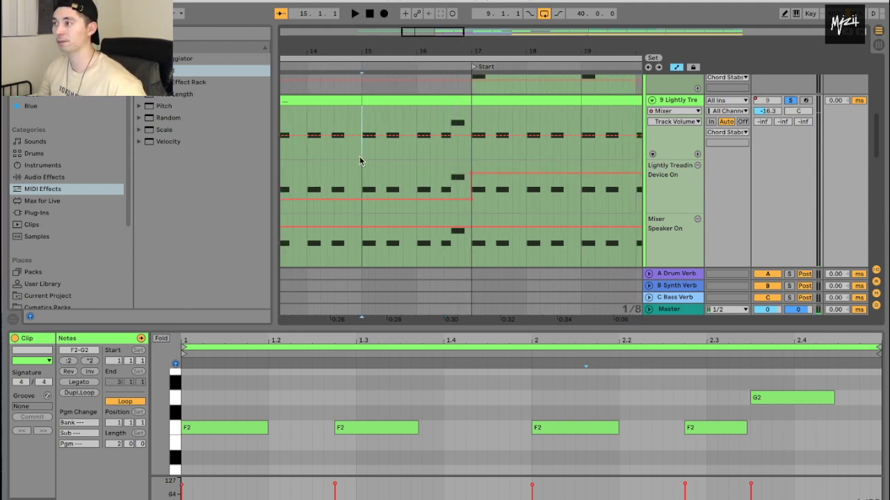
{"action": "key", "text": "space"}
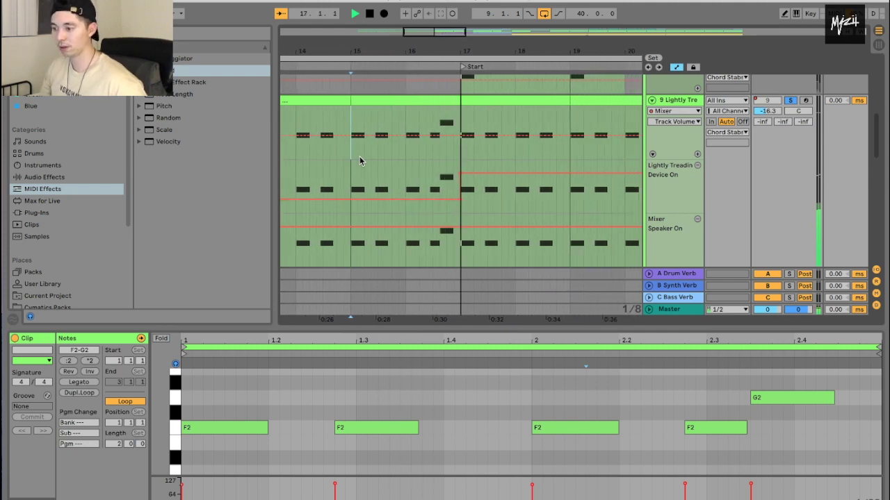
{"action": "key", "text": "space"}
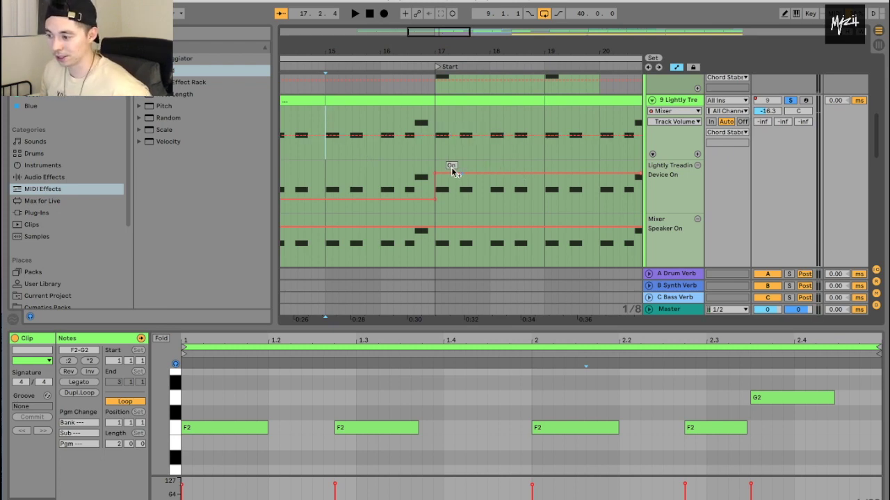
- Review the Lightly Treading track's devices, then zoom out to show more tracks
{"action": "key", "text": "ctrl+alt+l"}
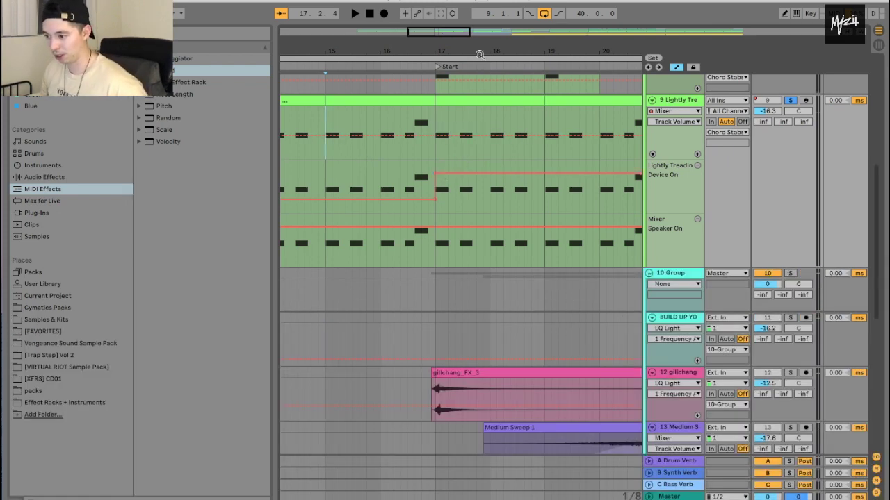
{"action": "left_click_drag", "start_coordinate": [481, 57], "coordinate": [481, 55]}
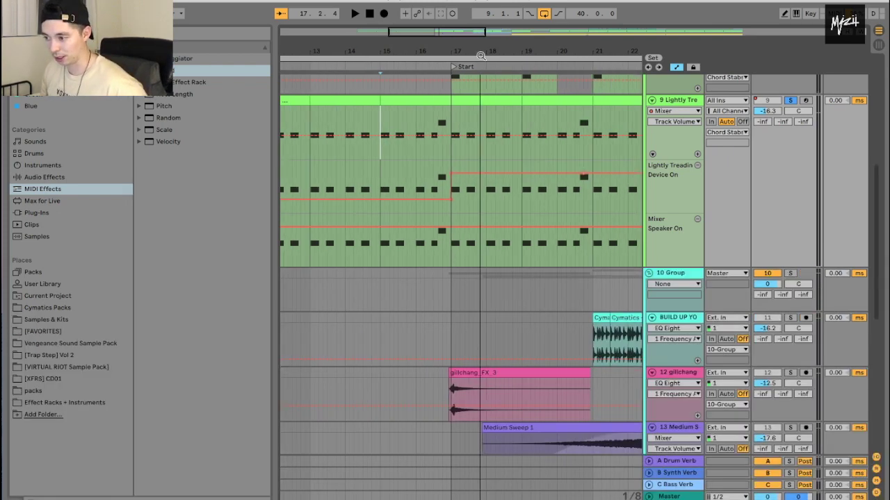
{"action": "double_click", "coordinate": [660, 103]}
{"action": "scroll", "coordinate": [486, 445], "scroll_direction": "left", "scroll_amount": 10}
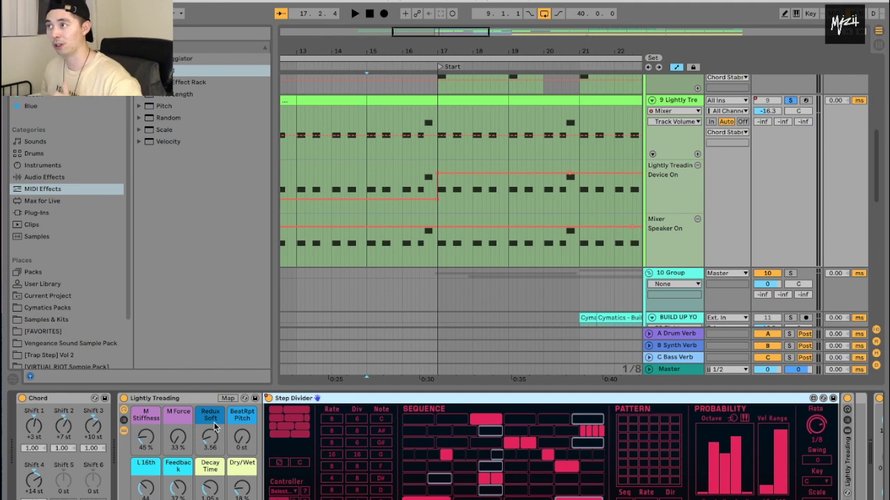
{"action": "left_click_drag", "start_coordinate": [494, 53], "coordinate": [494, 39]}
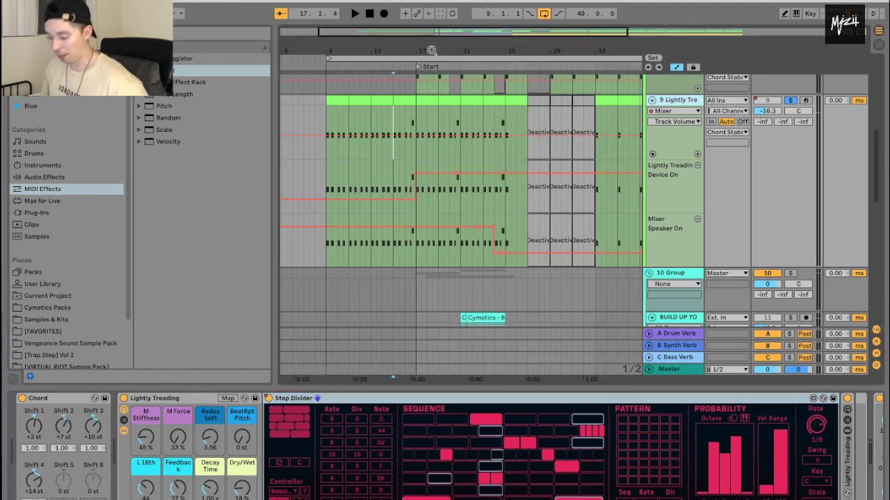
{"action": "key", "text": "ctrl+alt+l"}
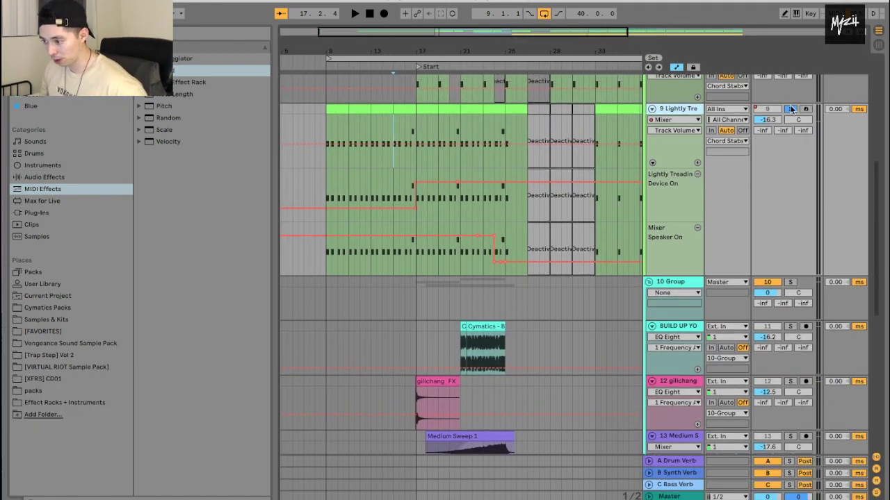
- Check the gillchang_FX_3, Medium Sweep 1 and Cymatics clips, then solo 10 Group from bar 21
{"action": "scroll", "coordinate": [653, 226], "scroll_direction": "down", "scroll_amount": 3}
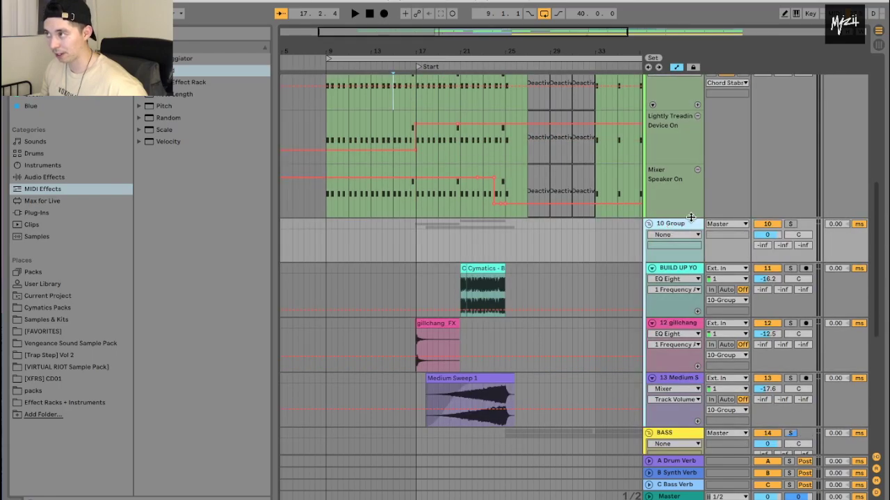
{"action": "scroll", "coordinate": [320, 171], "scroll_direction": "down", "scroll_amount": 4}
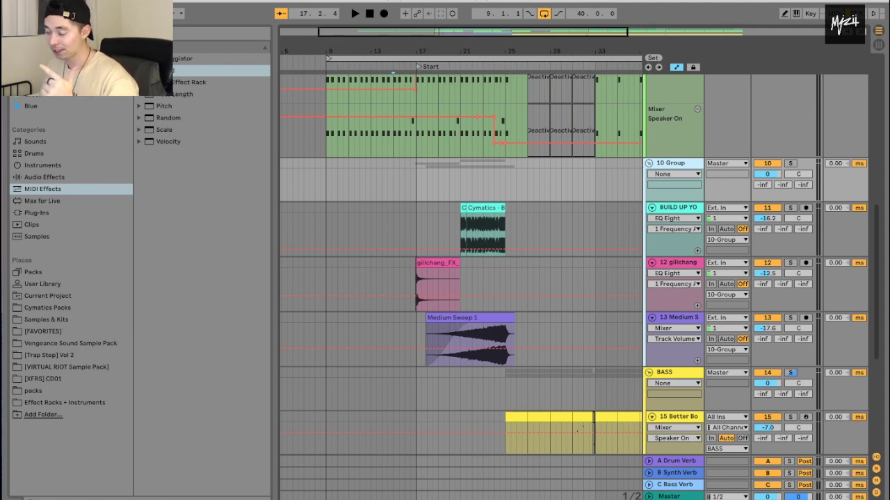
{"action": "left_click", "coordinate": [437, 262]}
{"action": "left_click", "coordinate": [472, 316]}
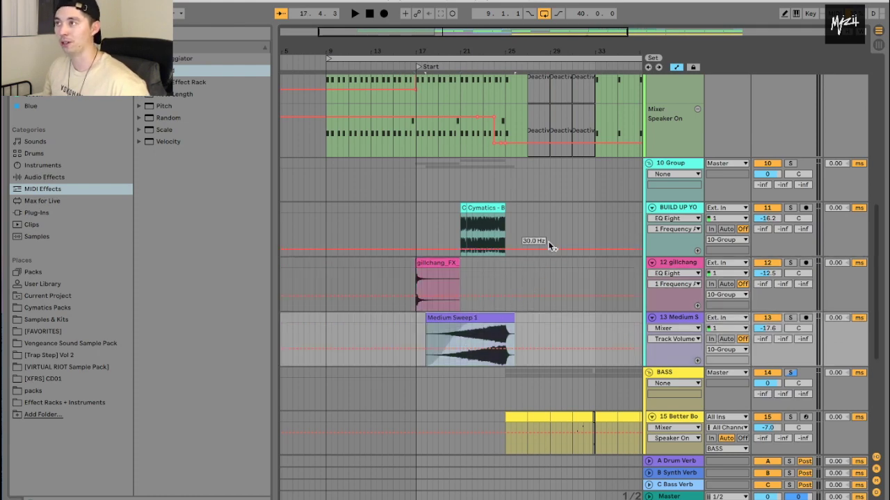
{"action": "left_click", "coordinate": [464, 229]}
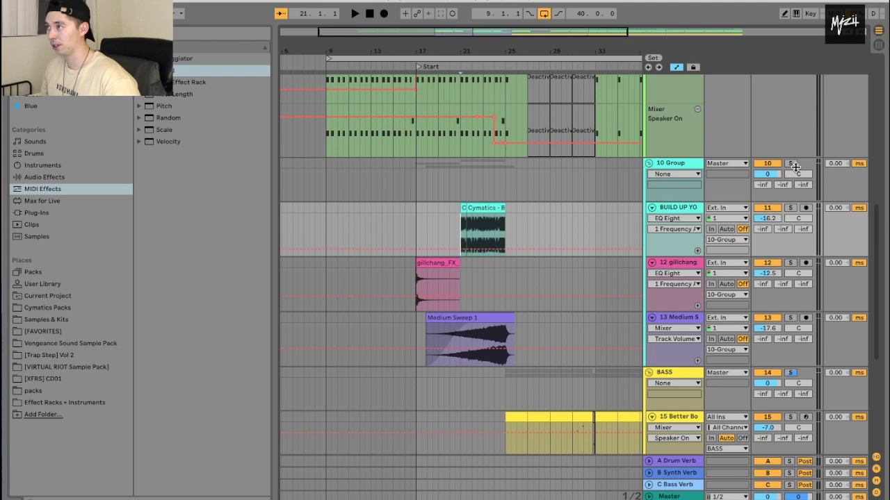
{"action": "left_click", "coordinate": [791, 164]}
{"action": "key", "text": "space"}
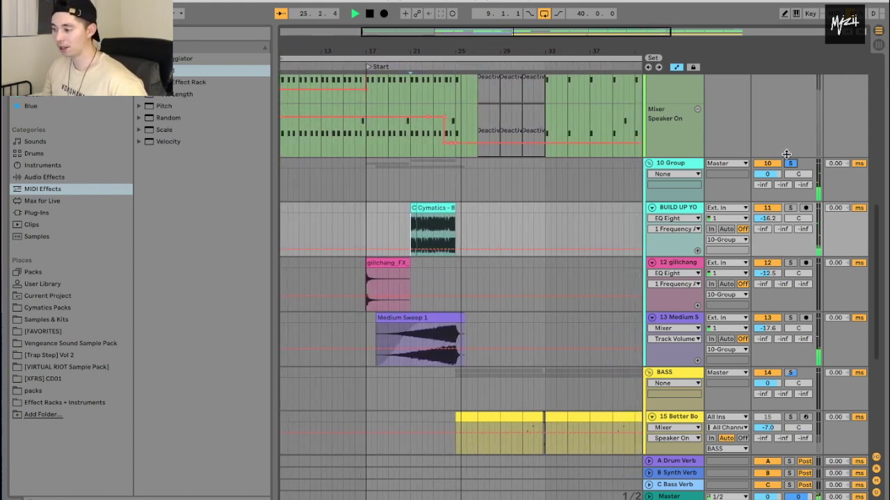
- Stop playback and zoom the timeline in on bars 15–31 around the bar 25 bass entry
{"action": "key", "text": "space"}
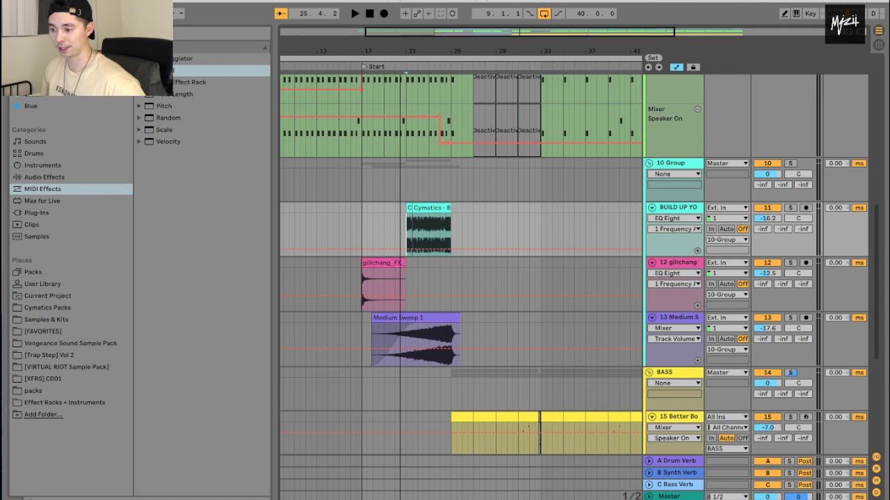
{"action": "key", "text": "plus"}
{"action": "scroll", "coordinate": [403, 321], "scroll_direction": "down", "scroll_amount": 6}
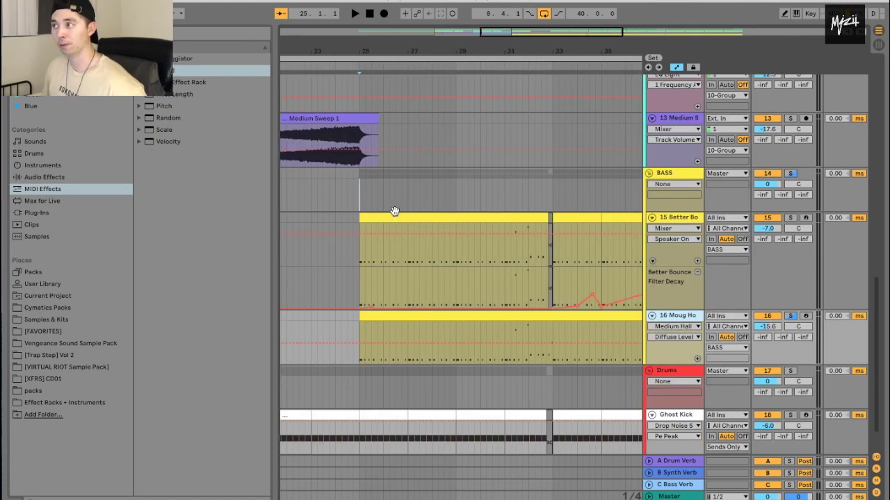
- Inspect the Better Bounce Bass clip's notes in an enlarged, zoomed-in piano roll
{"action": "double_click", "coordinate": [445, 218]}
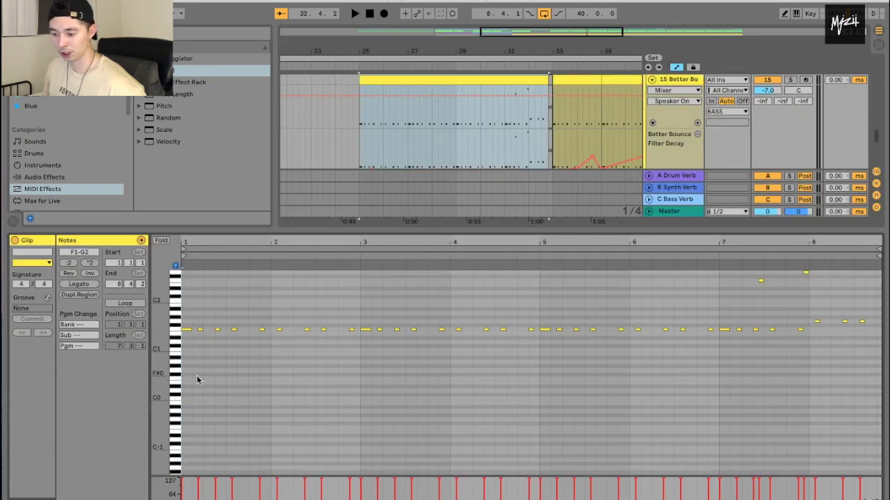
{"action": "left_click_drag", "start_coordinate": [197, 376], "coordinate": [176, 292]}
{"action": "scroll", "coordinate": [361, 309], "scroll_direction": "up", "scroll_amount": 5}
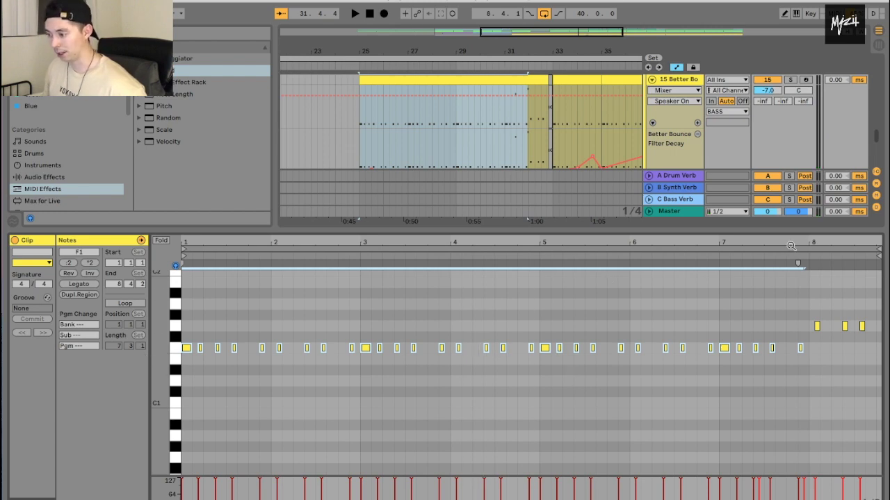
{"action": "left_click_drag", "start_coordinate": [786, 247], "coordinate": [803, 308]}
{"action": "left_click", "coordinate": [800, 301]}
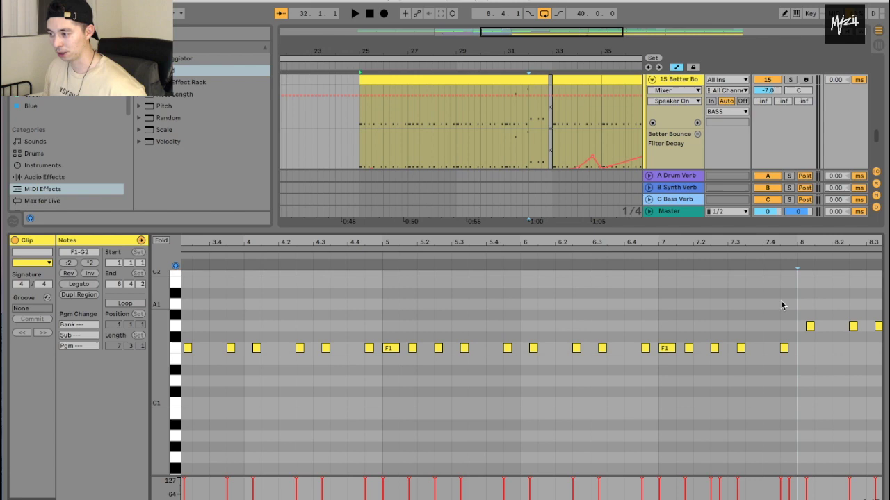
{"action": "key", "text": "ctrl+alt+l"}
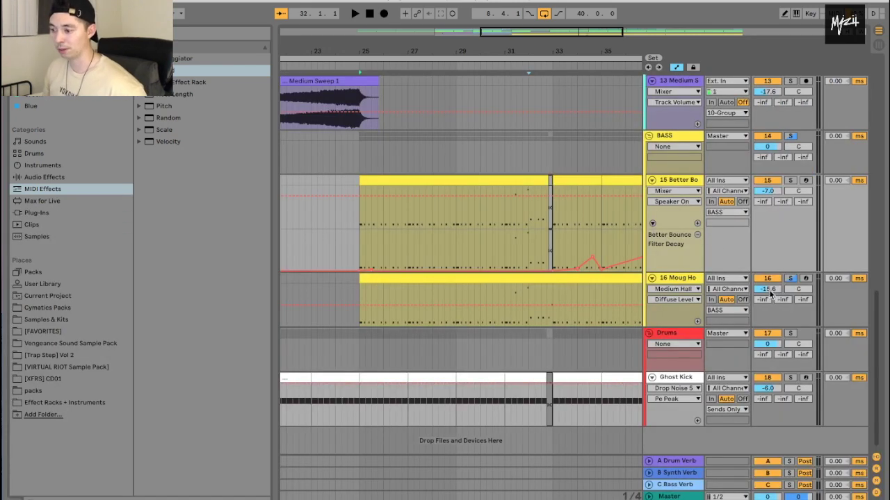
- Solo the Better Bounce Bass track and briefly play it from bar 31
{"action": "left_click", "coordinate": [505, 216]}
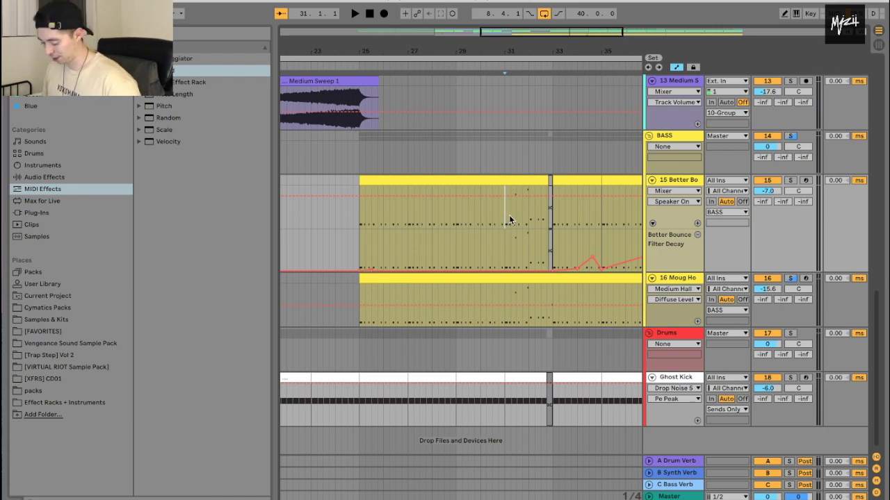
{"action": "left_click", "coordinate": [789, 180]}
{"action": "key", "text": "space"}
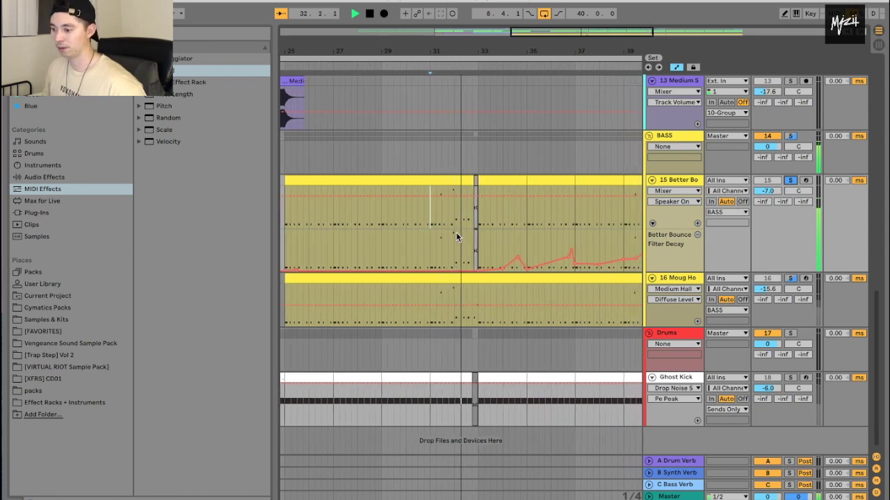
{"action": "key", "text": "space"}
{"action": "left_click", "coordinate": [790, 180]}
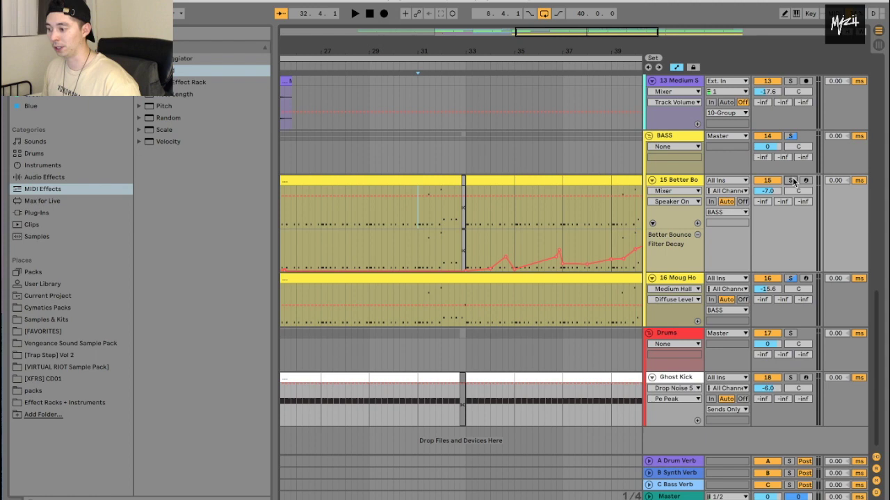
- Audition the soloed bass from bar 29, then view its EQ, Saturator and sidechain chain
{"action": "left_click", "coordinate": [791, 180]}
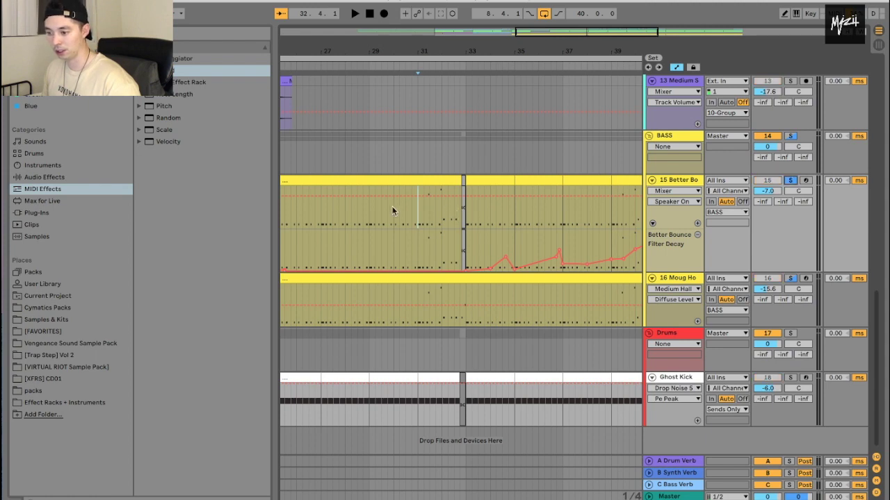
{"action": "left_click", "coordinate": [366, 209]}
{"action": "key", "text": "space"}
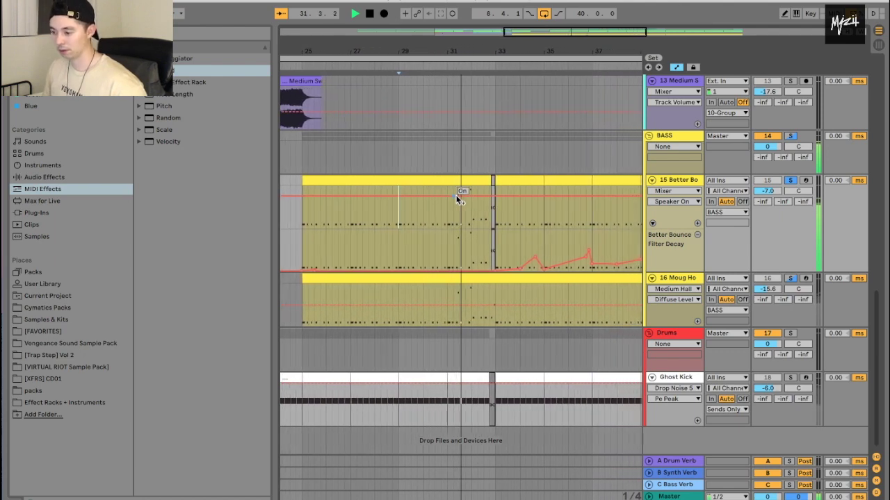
{"action": "left_click", "coordinate": [782, 180]}
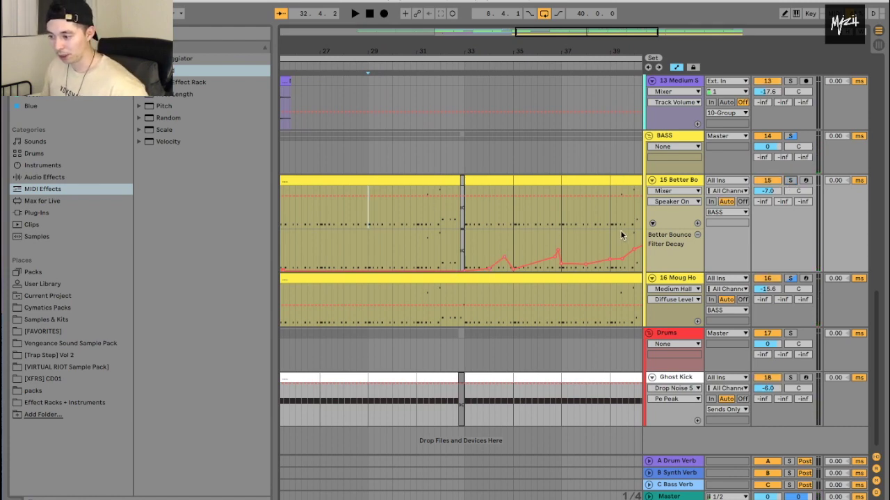
{"action": "mouse_move", "coordinate": [502, 261]}
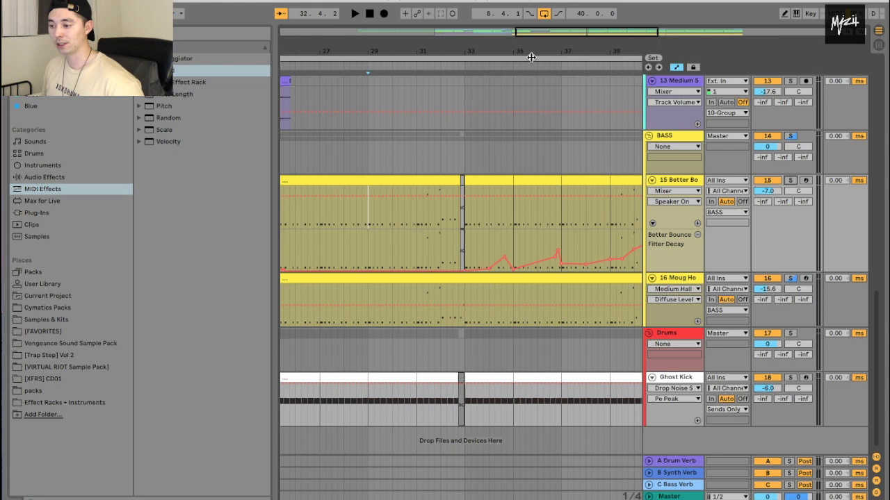
{"action": "scroll", "coordinate": [529, 57], "scroll_direction": "right", "scroll_amount": 3}
- Browse the Better Bounce and Moog bass chains around bar 33, ending on Multiband Compression and Kick Sidechain
{"action": "double_click", "coordinate": [691, 182]}
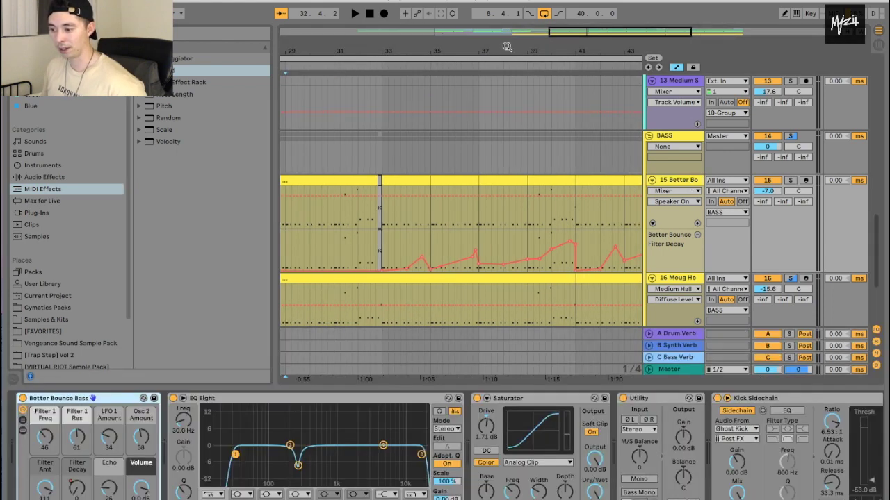
{"action": "left_click_drag", "start_coordinate": [508, 48], "coordinate": [507, 38]}
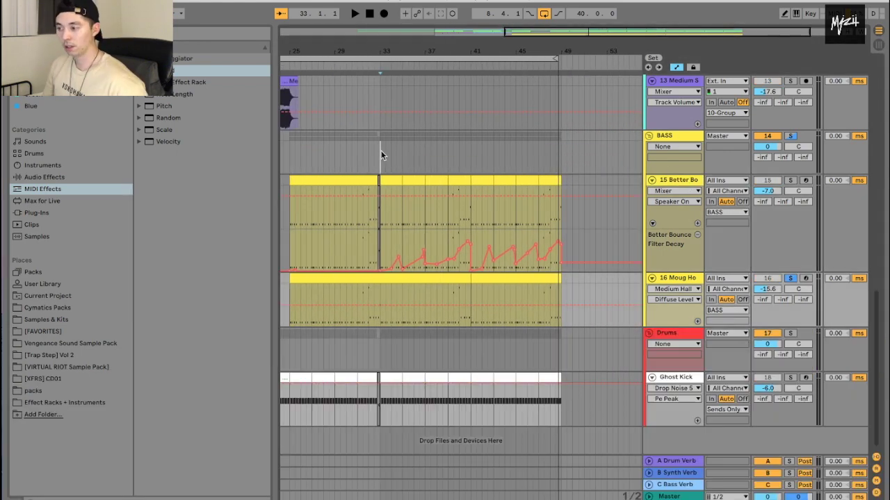
{"action": "left_click", "coordinate": [380, 150]}
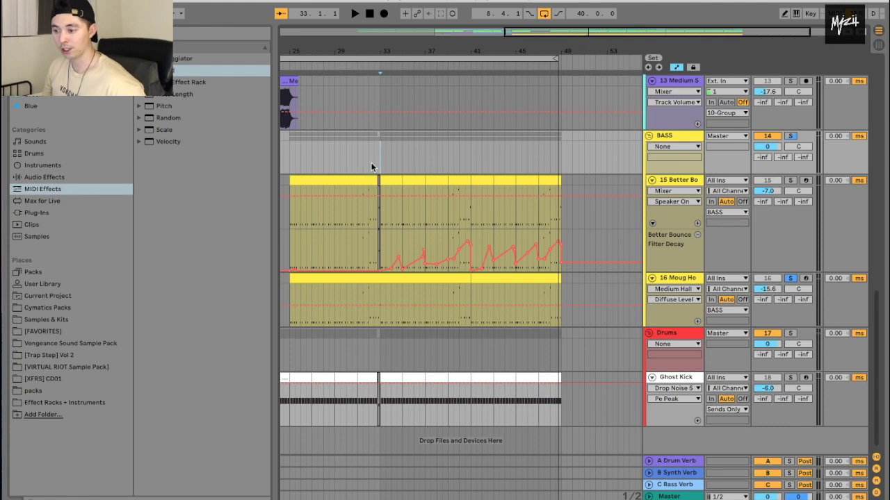
{"action": "left_click_drag", "start_coordinate": [379, 52], "coordinate": [378, 59]}
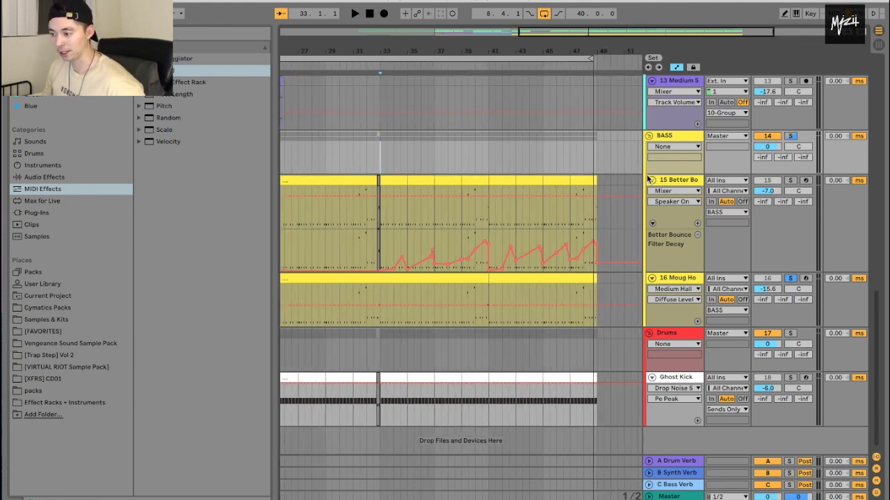
{"action": "double_click", "coordinate": [692, 182]}
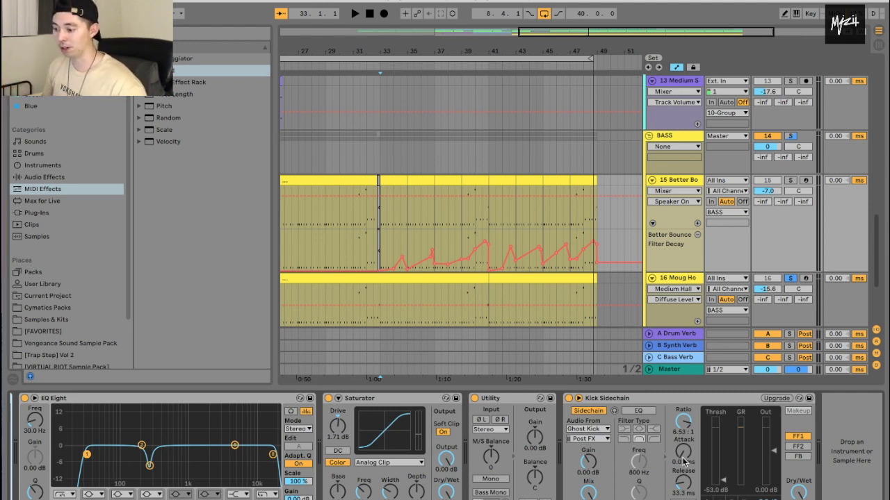
{"action": "left_click", "coordinate": [681, 285]}
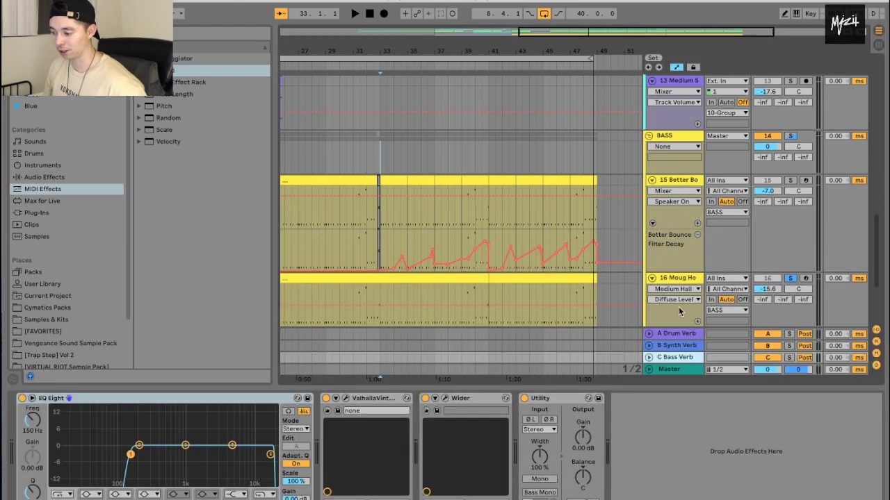
{"action": "left_click", "coordinate": [680, 282]}
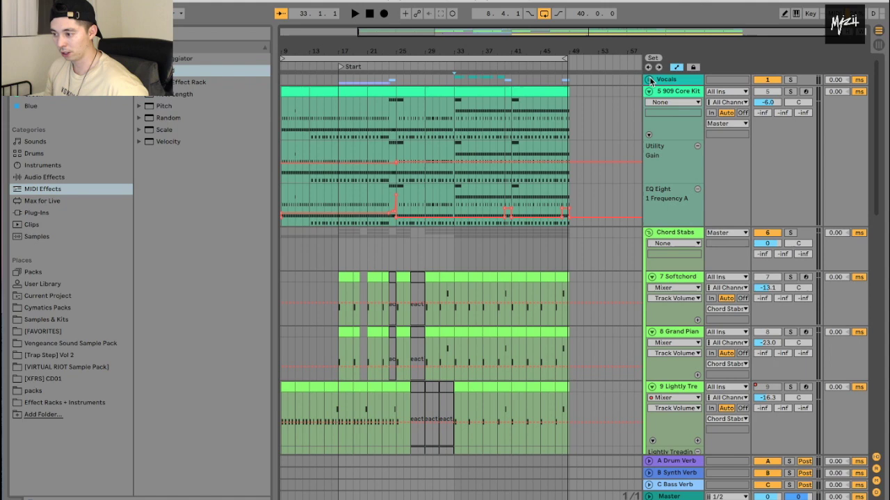
- Zoom to the House Healed Me clip, solo I<3 HAUS W, and play it from bar 17
{"action": "scroll", "coordinate": [588, 209], "scroll_direction": "up", "scroll_amount": 5}
{"action": "left_click_drag", "start_coordinate": [588, 59], "coordinate": [587, 73]}
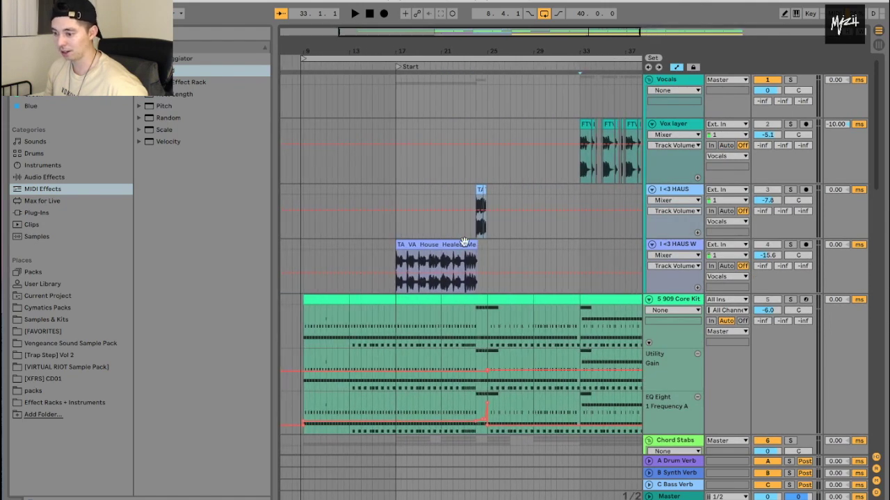
{"action": "left_click", "coordinate": [452, 241]}
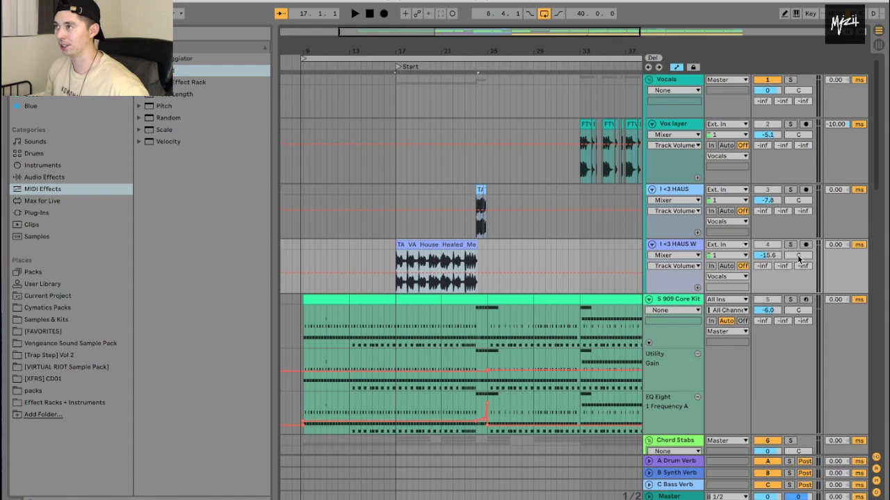
{"action": "key", "text": "z"}
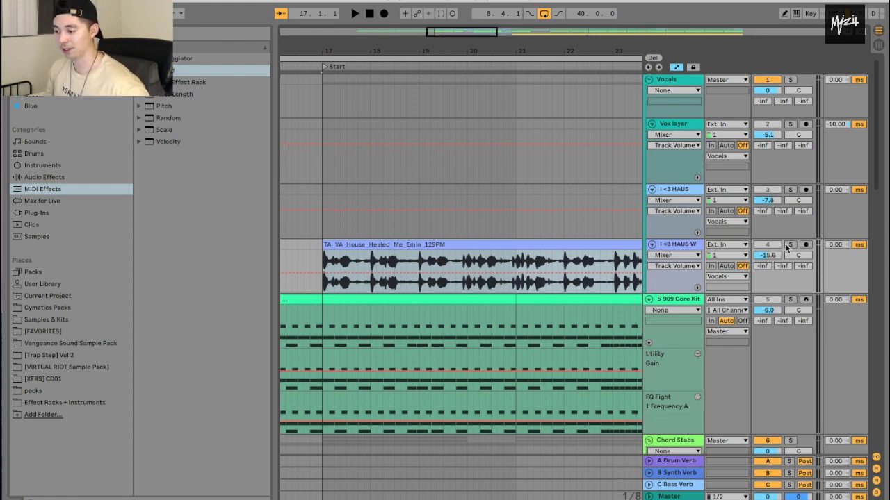
{"action": "left_click", "coordinate": [789, 245]}
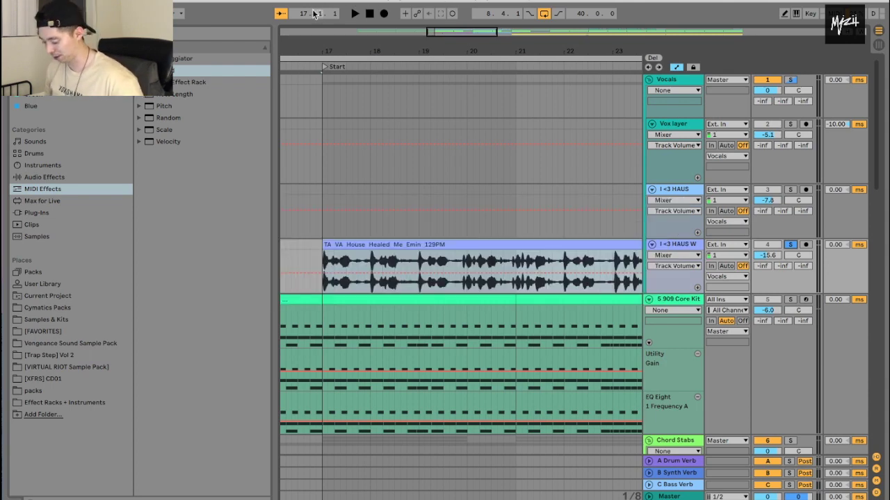
{"action": "key", "text": "space"}
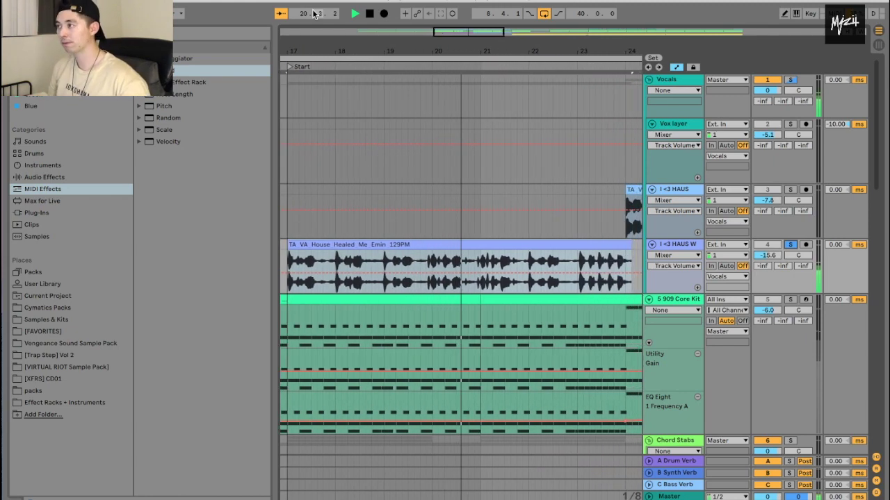
{"action": "key", "text": "space"}
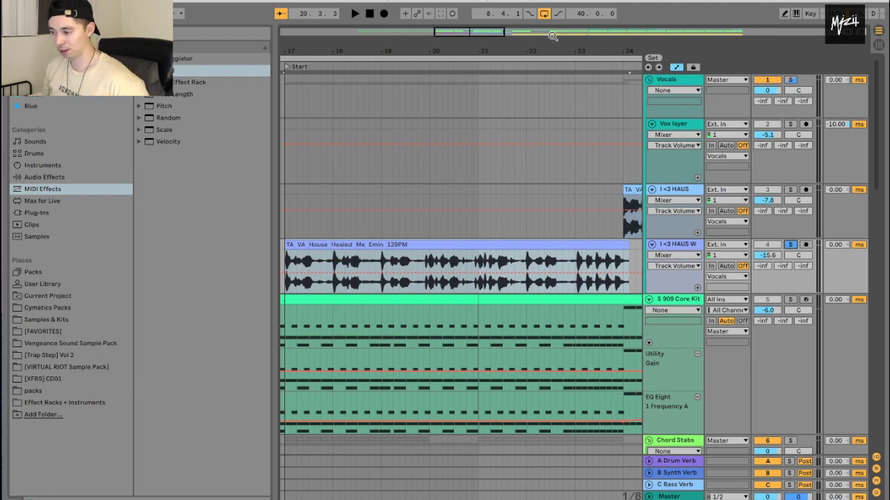
- Select the vocal clip at bar 33 and zoom the arrangement to bars 33–36
{"action": "left_click_drag", "start_coordinate": [562, 54], "coordinate": [511, 65]}
{"action": "scroll", "coordinate": [502, 169], "scroll_direction": "down", "scroll_amount": 2}
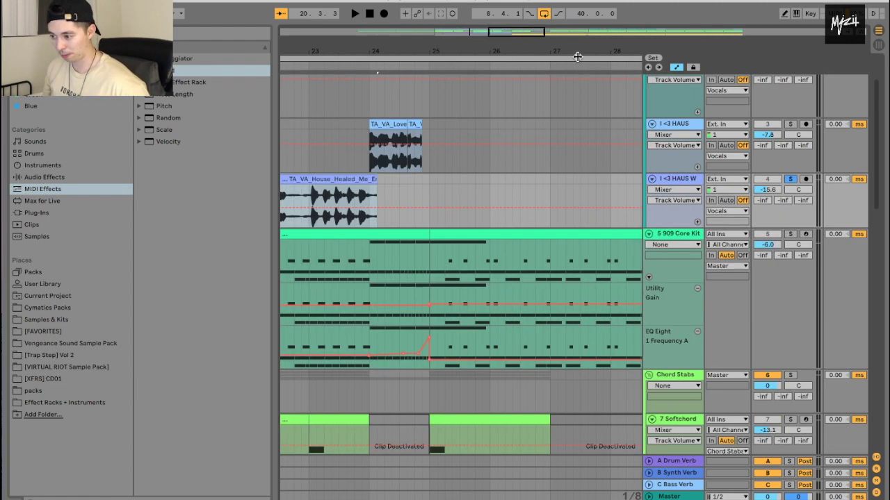
{"action": "key", "text": "minus"}
{"action": "key", "text": "minus"}
{"action": "scroll", "coordinate": [603, 123], "scroll_direction": "up", "scroll_amount": 2}
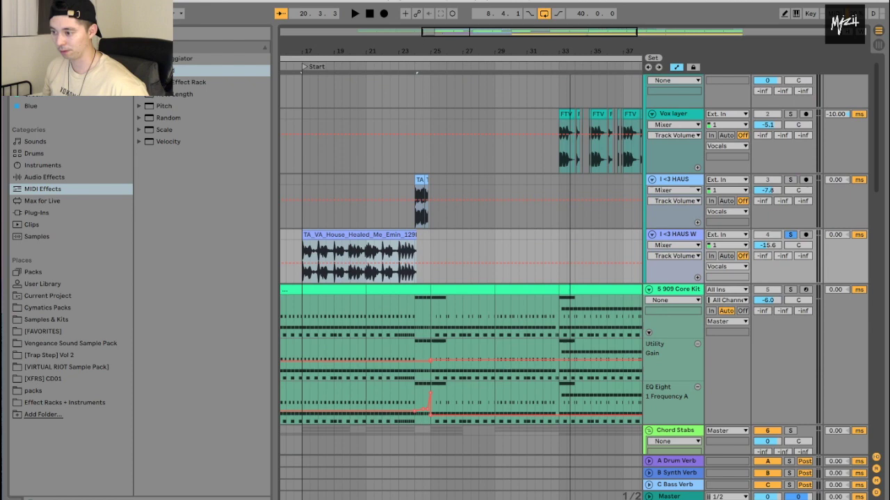
{"action": "key", "text": "plus"}
{"action": "key", "text": "plus"}
{"action": "key", "text": "plus"}
{"action": "left_click", "coordinate": [555, 114]}
{"action": "scroll", "coordinate": [446, 78], "scroll_direction": "right", "scroll_amount": 3}
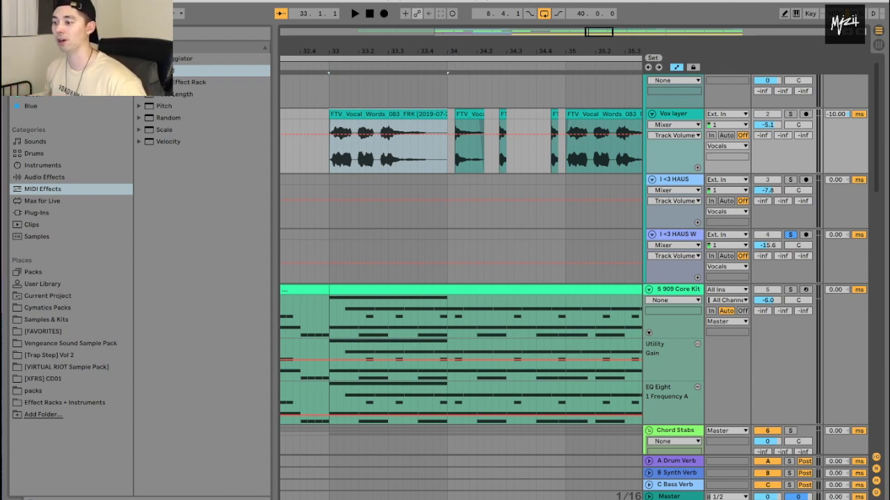
{"action": "left_click_drag", "start_coordinate": [499, 62], "coordinate": [490, 54]}
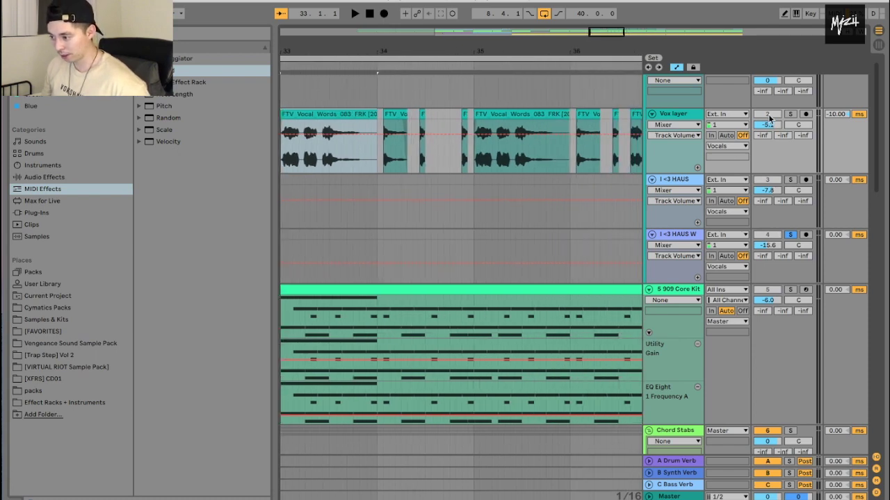
- Solo the Vox layer, play its chopped vocals, then zoom out to bars 32–39
{"action": "left_click", "coordinate": [790, 114]}
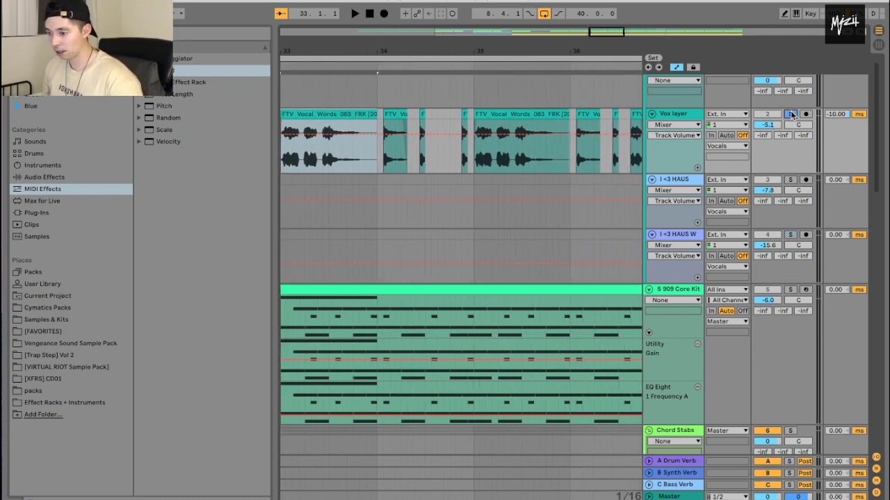
{"action": "key", "text": "space"}
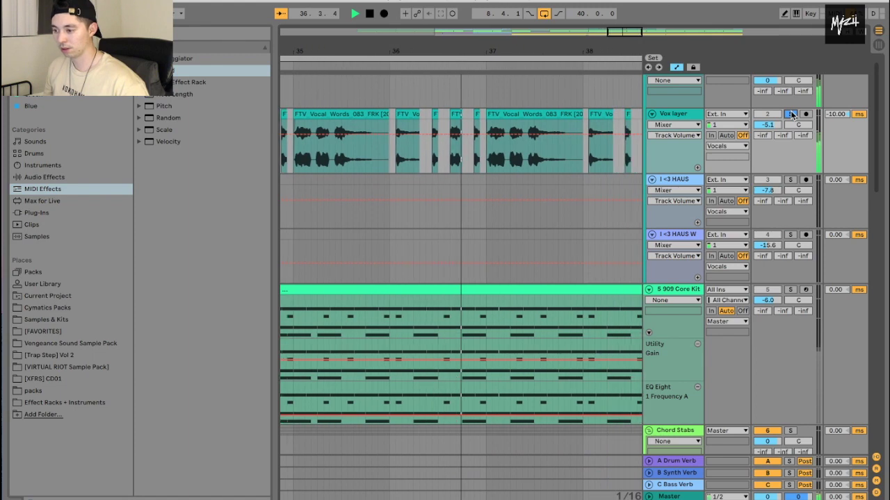
{"action": "key", "text": "space"}
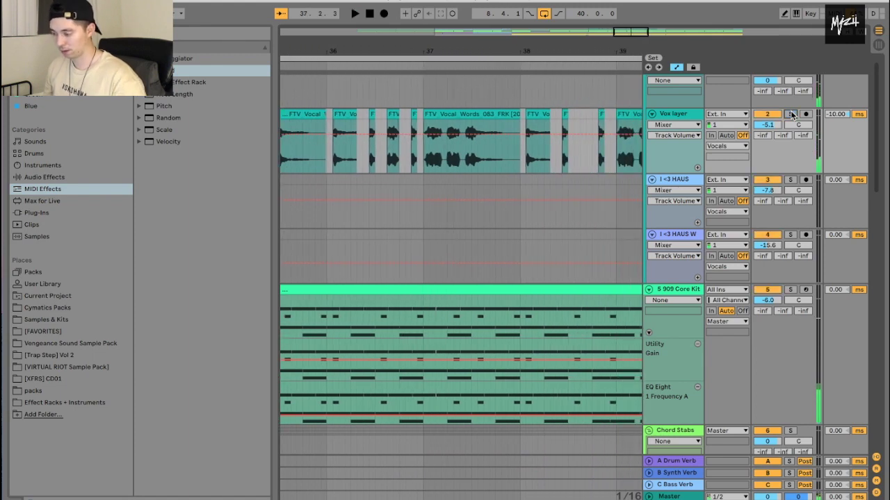
{"action": "left_click_drag", "start_coordinate": [577, 63], "coordinate": [576, 54]}
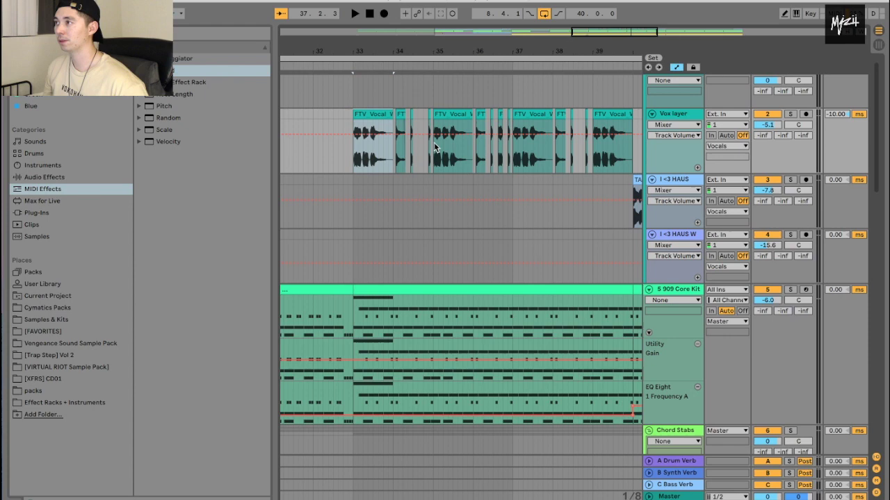
{"action": "key", "text": "ctrl+alt+l"}
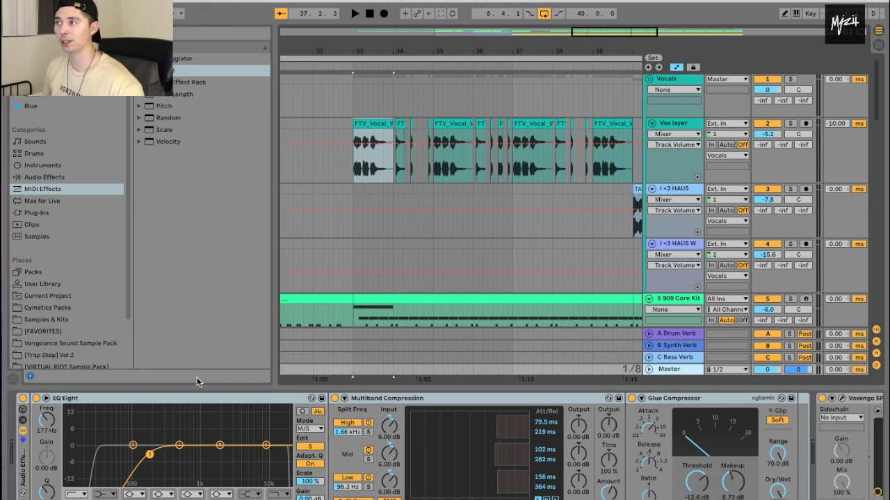
- Enable EQ Eight oversampling and raise its low-cut from 177 Hz to about 193 Hz
{"action": "left_click", "coordinate": [154, 400]}
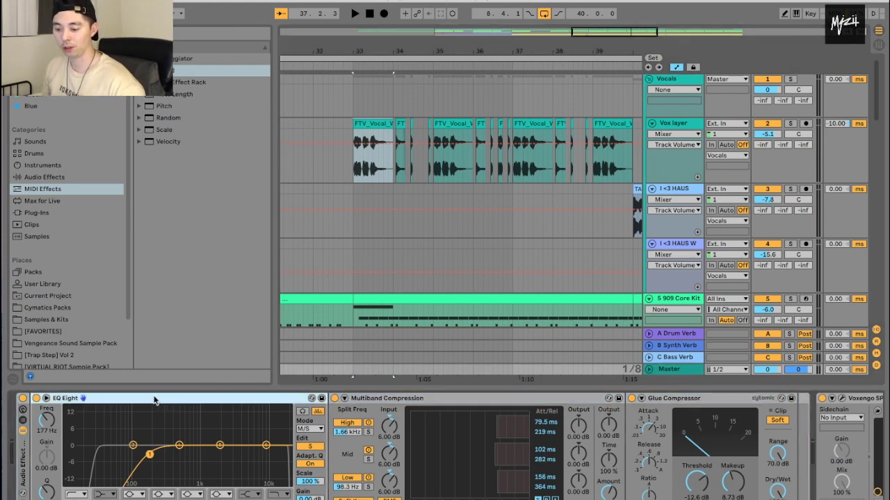
{"action": "right_click", "coordinate": [206, 403]}
{"action": "left_click", "coordinate": [210, 393]}
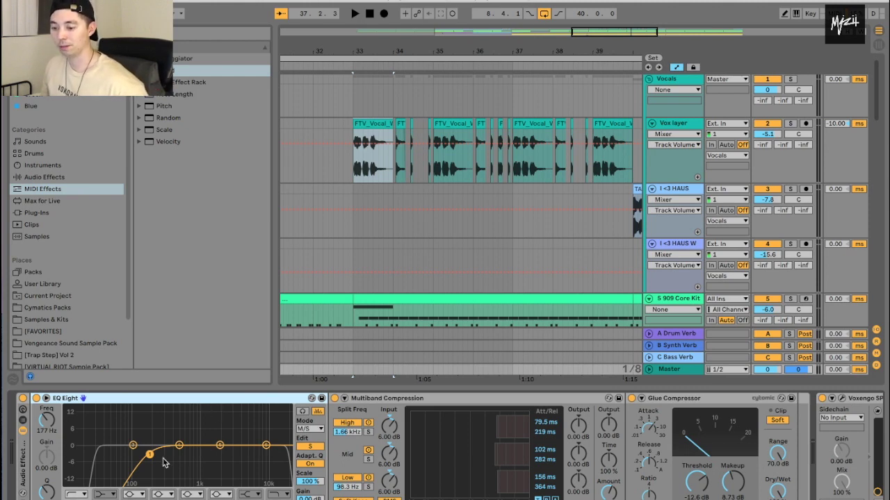
{"action": "left_click_drag", "start_coordinate": [49, 426], "coordinate": [48, 414]}
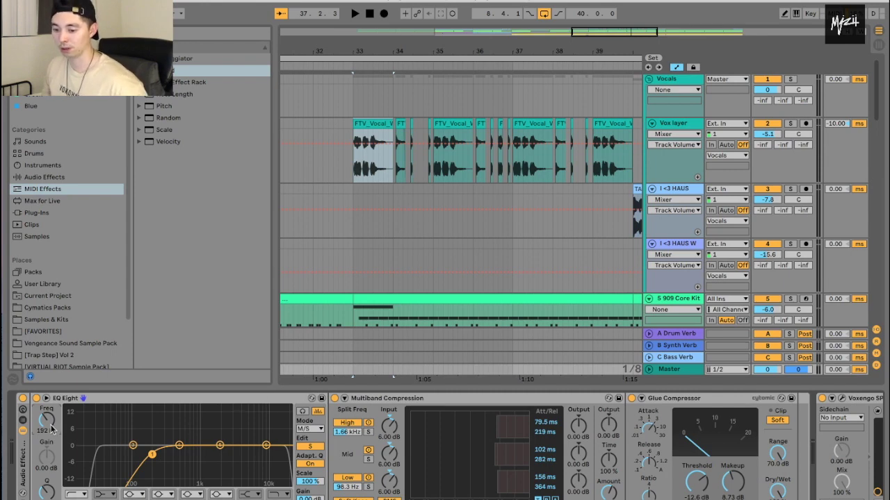
{"action": "mouse_move", "coordinate": [50, 425]}
{"action": "left_mouse_down"}
{"action": "mouse_move", "coordinate": [50, 417]}
{"action": "mouse_move", "coordinate": [52, 427]}
{"action": "left_mouse_up"}
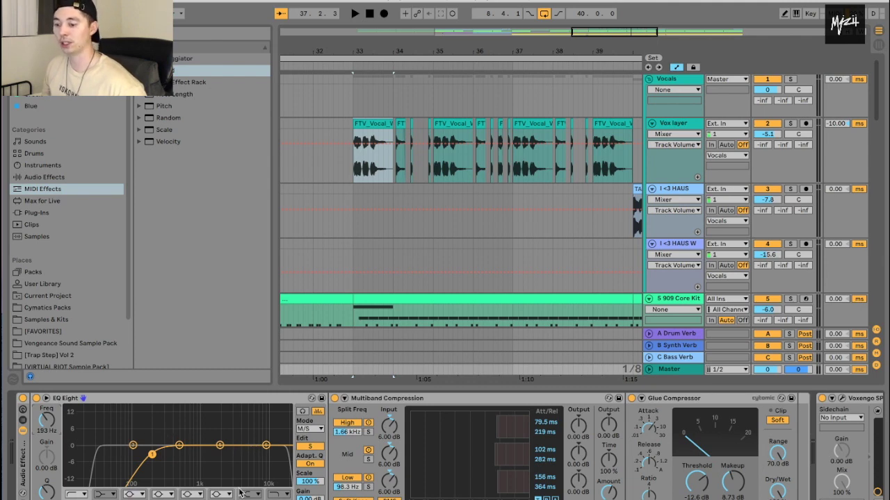
{"action": "left_click", "coordinate": [448, 455]}
{"action": "scroll", "coordinate": [556, 442], "scroll_direction": "right", "scroll_amount": 3}
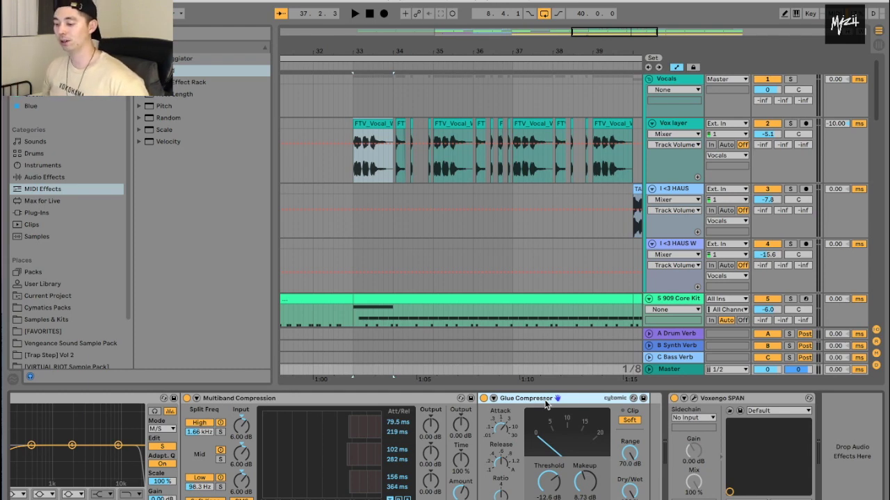
{"action": "left_click", "coordinate": [695, 400]}
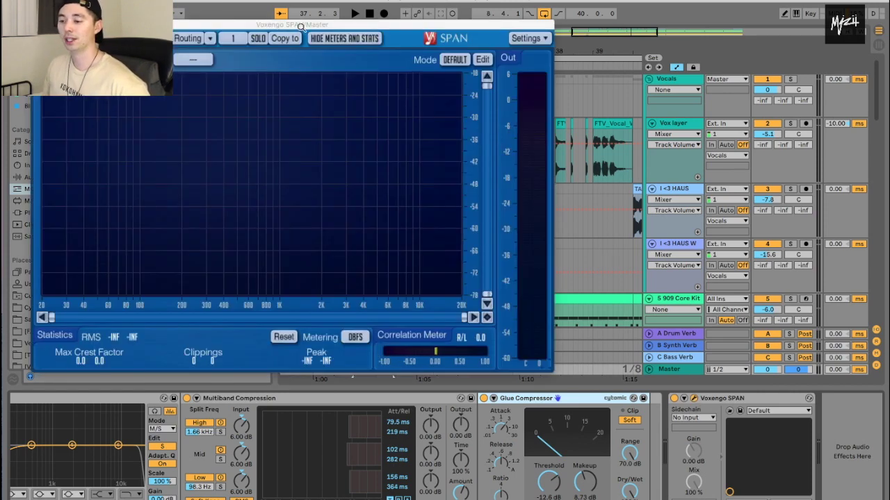
{"action": "left_click_drag", "start_coordinate": [301, 25], "coordinate": [459, 81]}
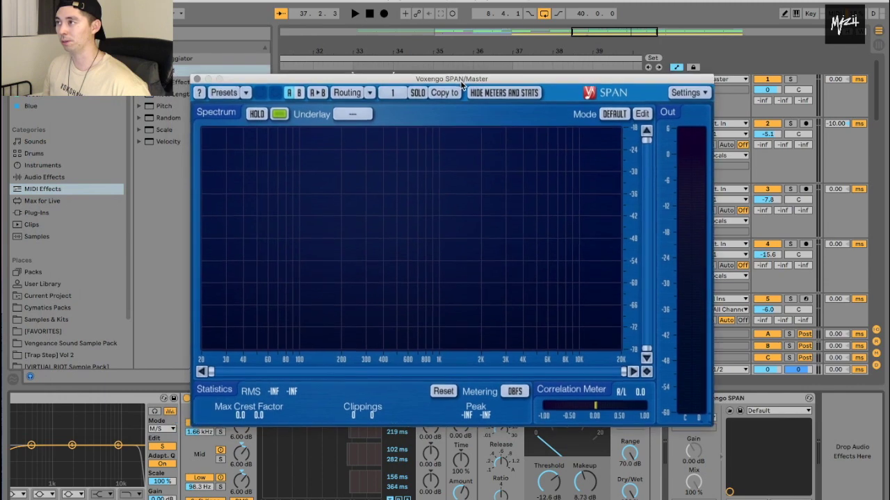
{"action": "left_click", "coordinate": [198, 79]}
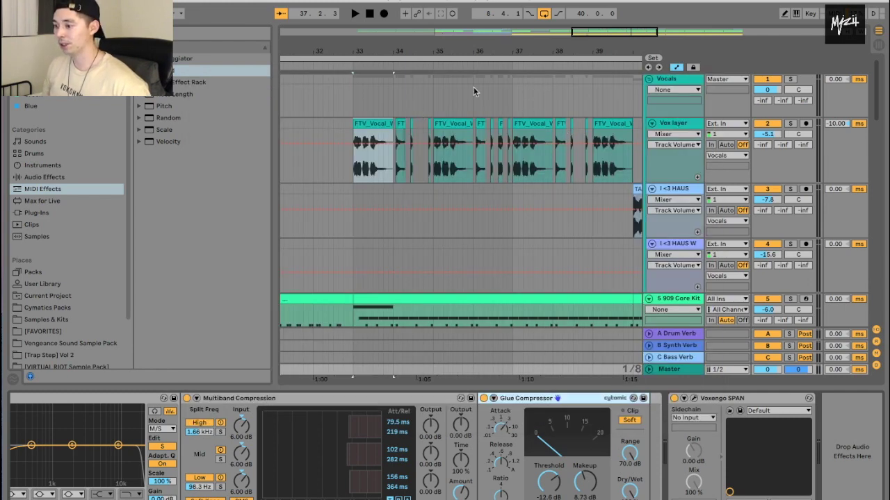
- Zoom the arrangement out to show the full song from bar 1 to bar 57
{"action": "scroll", "coordinate": [503, 93], "scroll_direction": "down", "scroll_amount": 6}
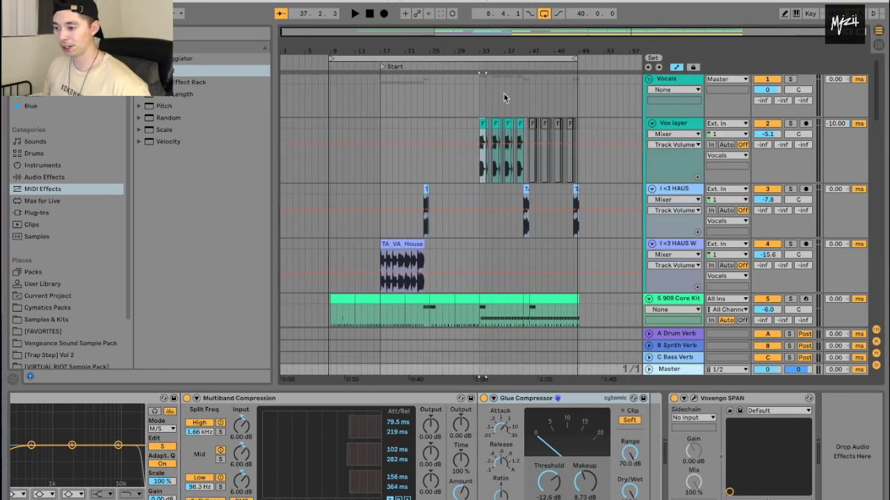